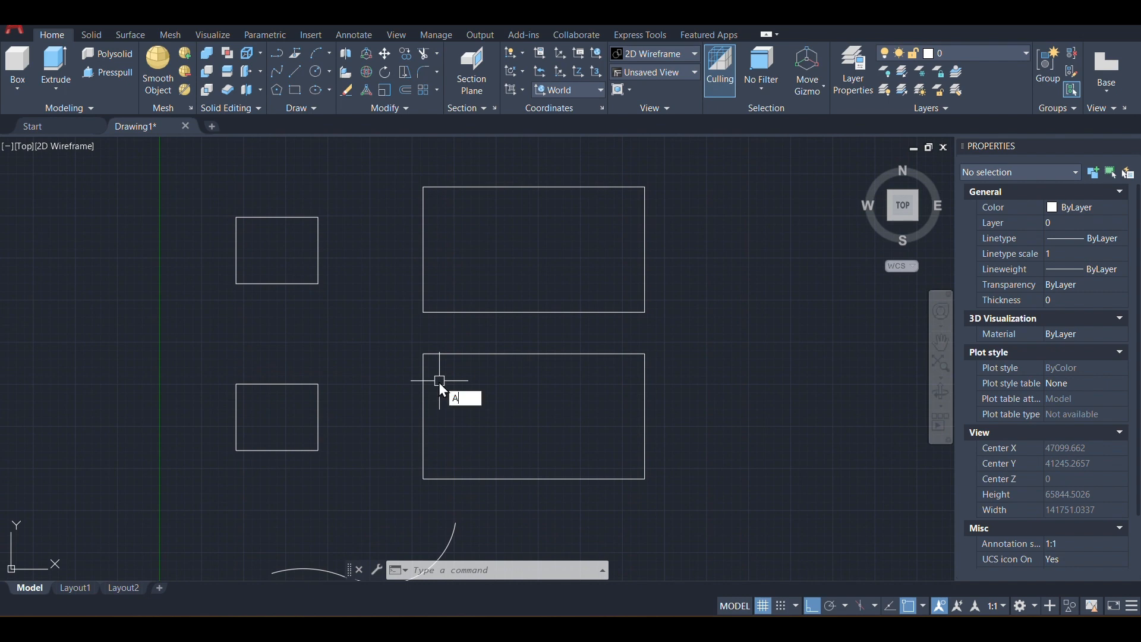
Align the upper small rectangle's left corners to two points on the upper large rectangle's left edge, without scaling.
type("L")
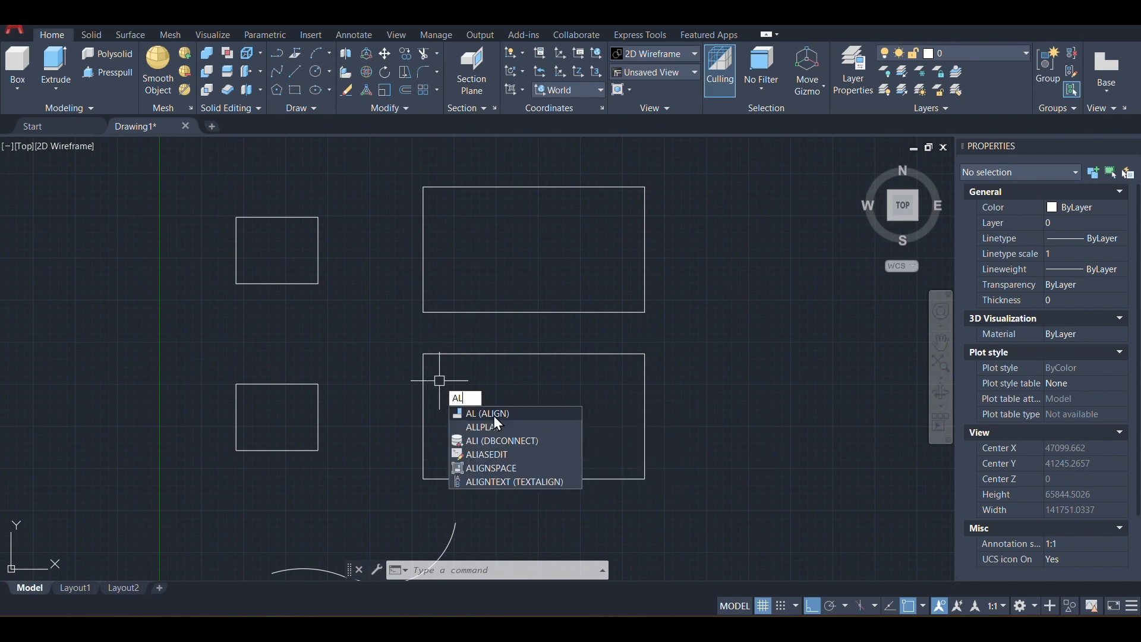
left_click(494, 416)
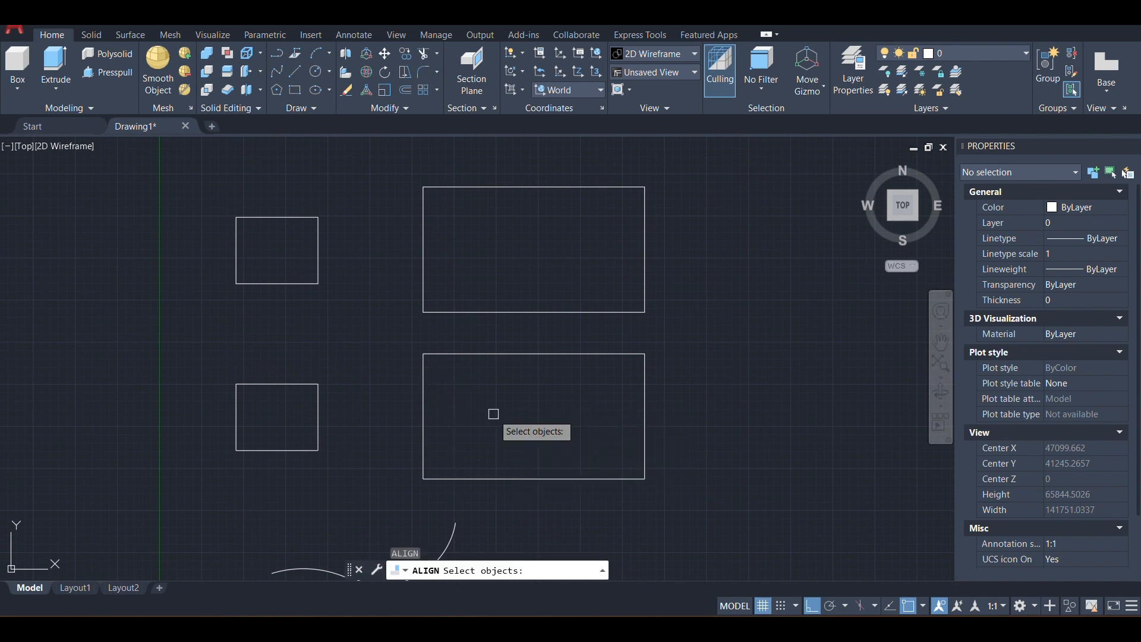
left_click(261, 217)
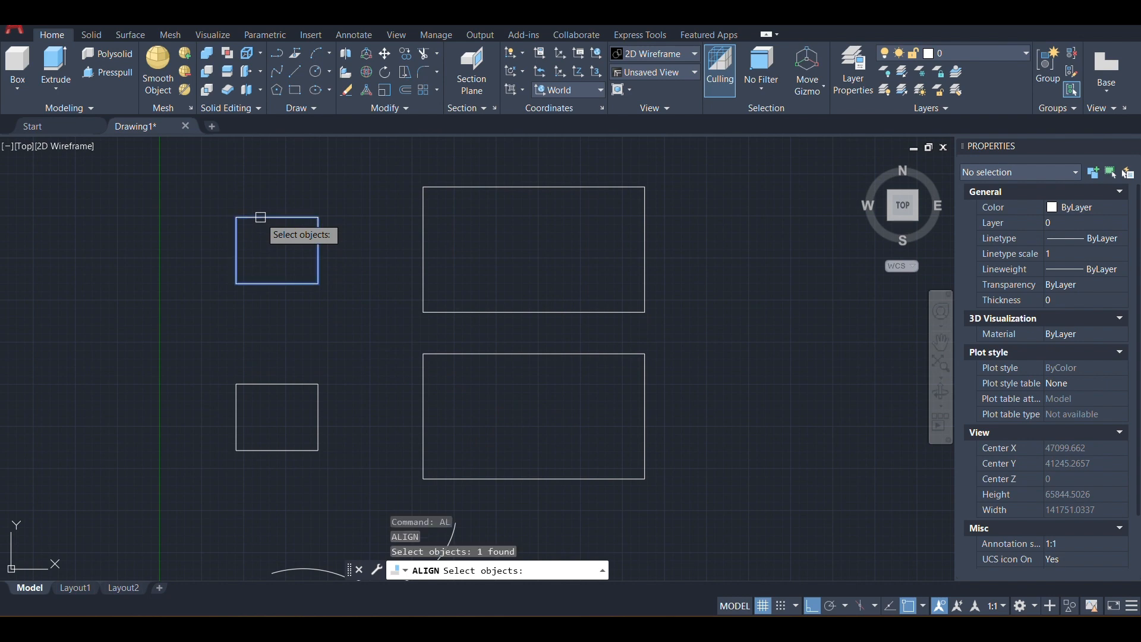
key("Return")
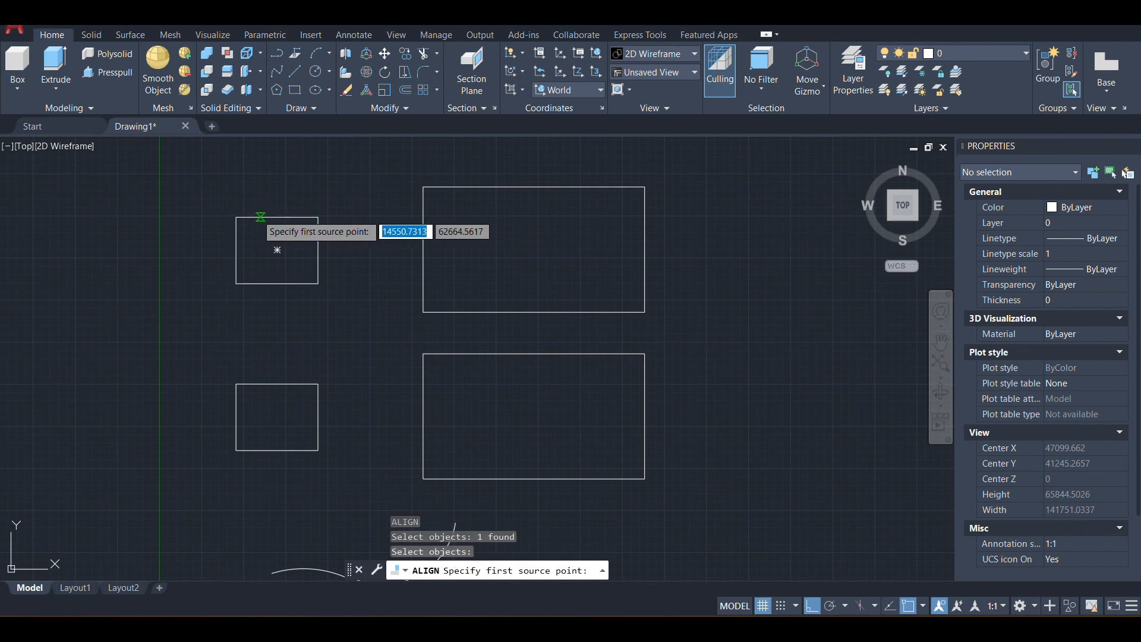
left_click(242, 217)
left_click(423, 201)
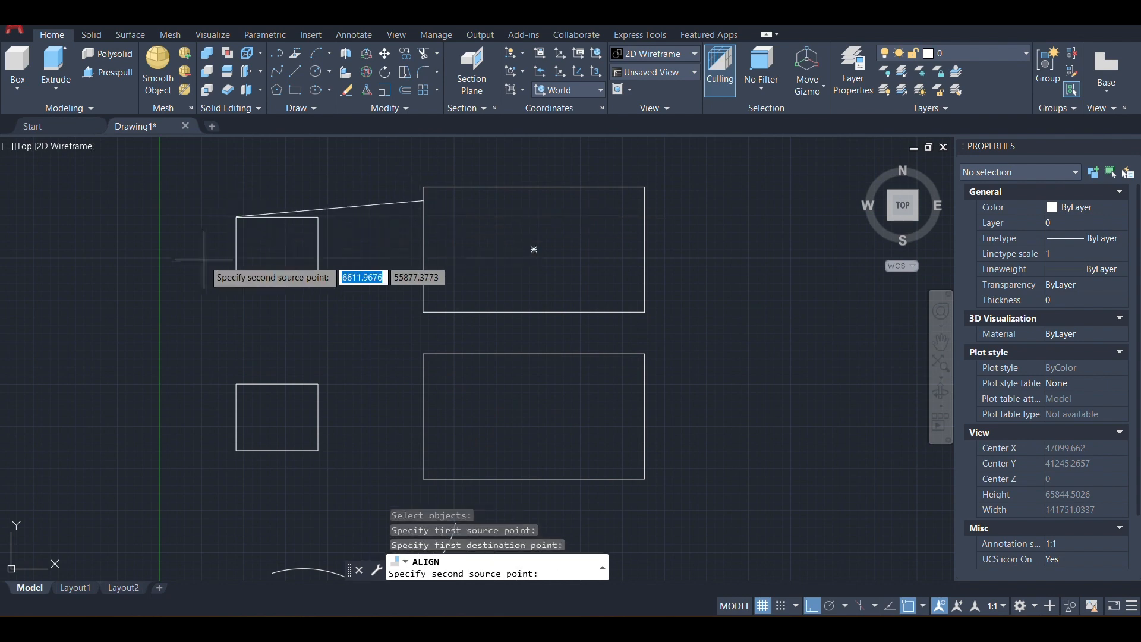
left_click(236, 284)
left_click(423, 293)
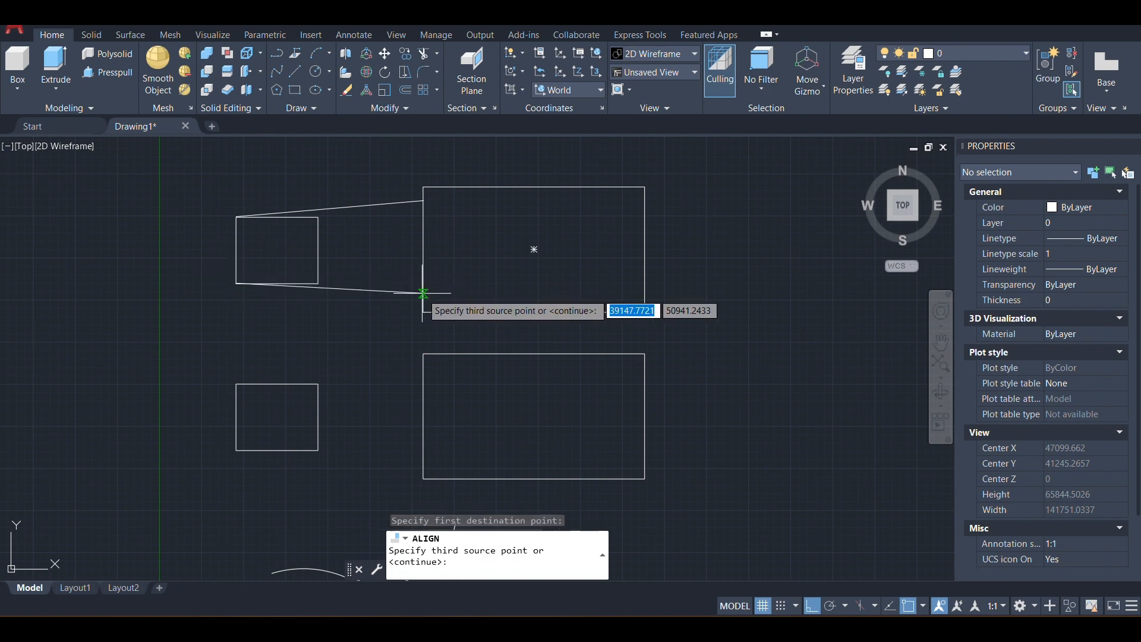
key("Return")
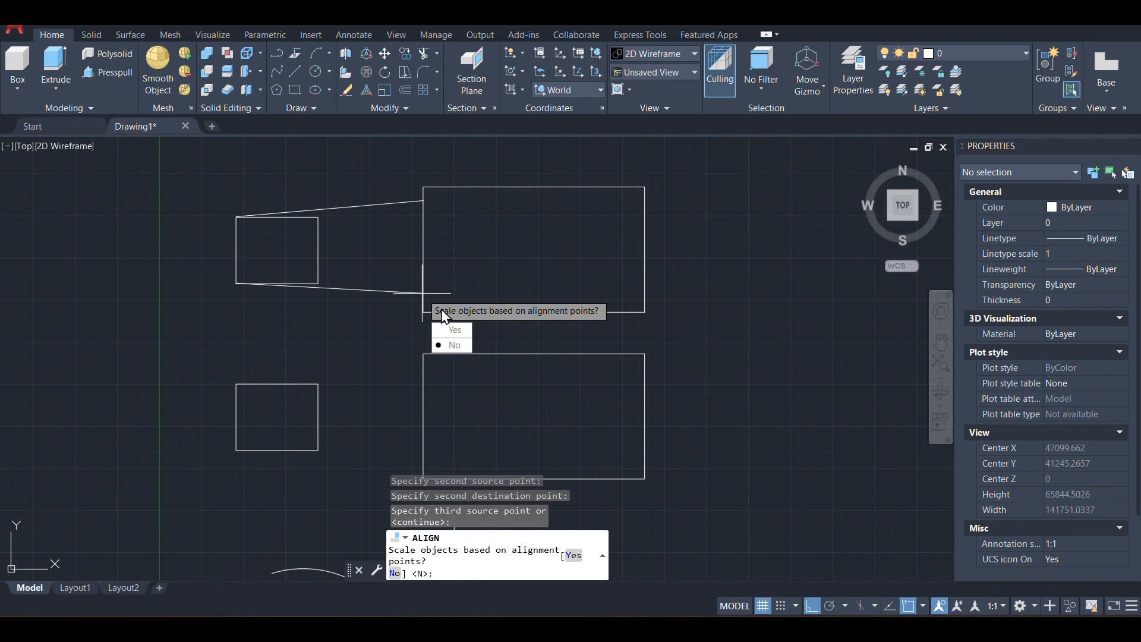
left_click(453, 345)
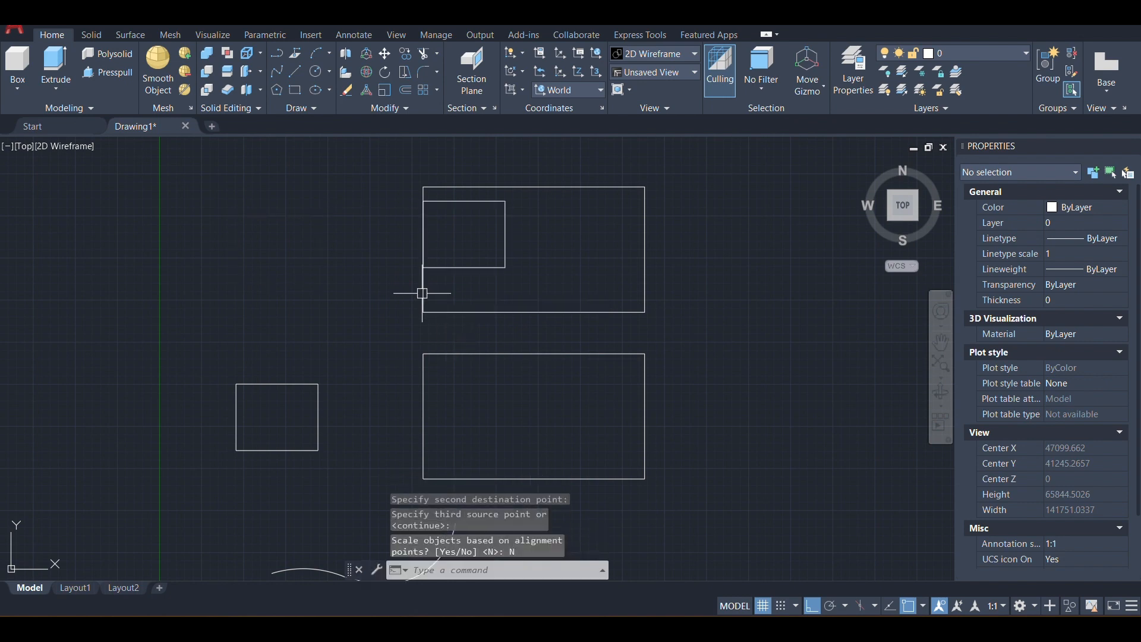
left_click(438, 199)
key("Escape")
left_click(479, 186)
key("Escape")
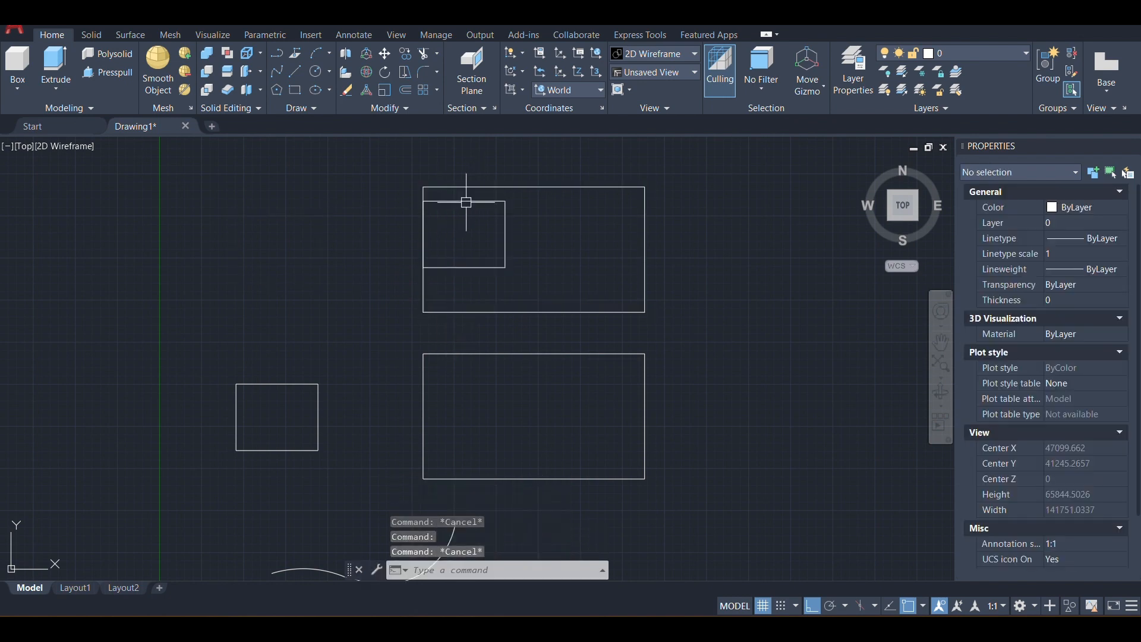
left_click(407, 184)
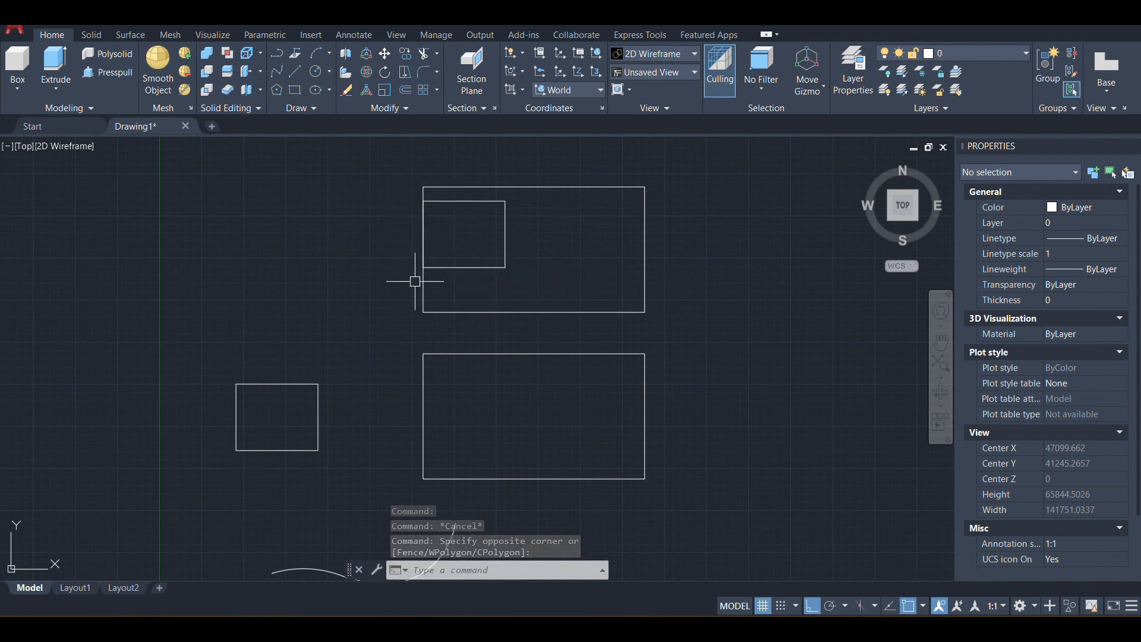
Align the lower small rectangle's left corners to the lower large rectangle's left corners, scaling it to the alignment points.
middle_click_drag(415, 281, 402, 227)
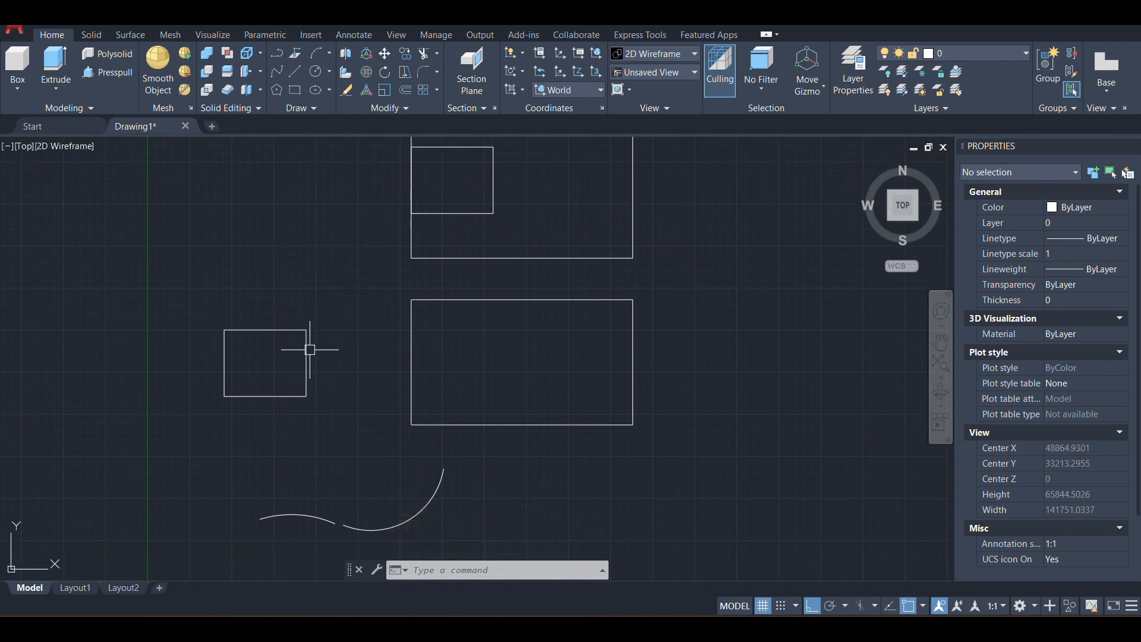
type("al")
key("Return")
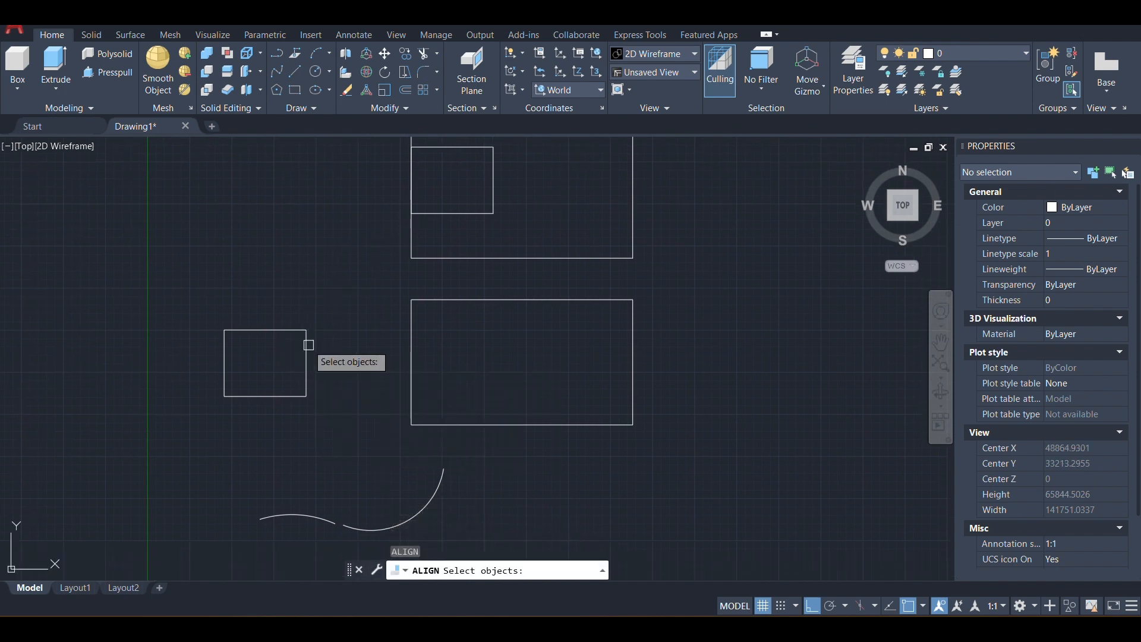
left_click(308, 345)
key("Return")
left_click(224, 330)
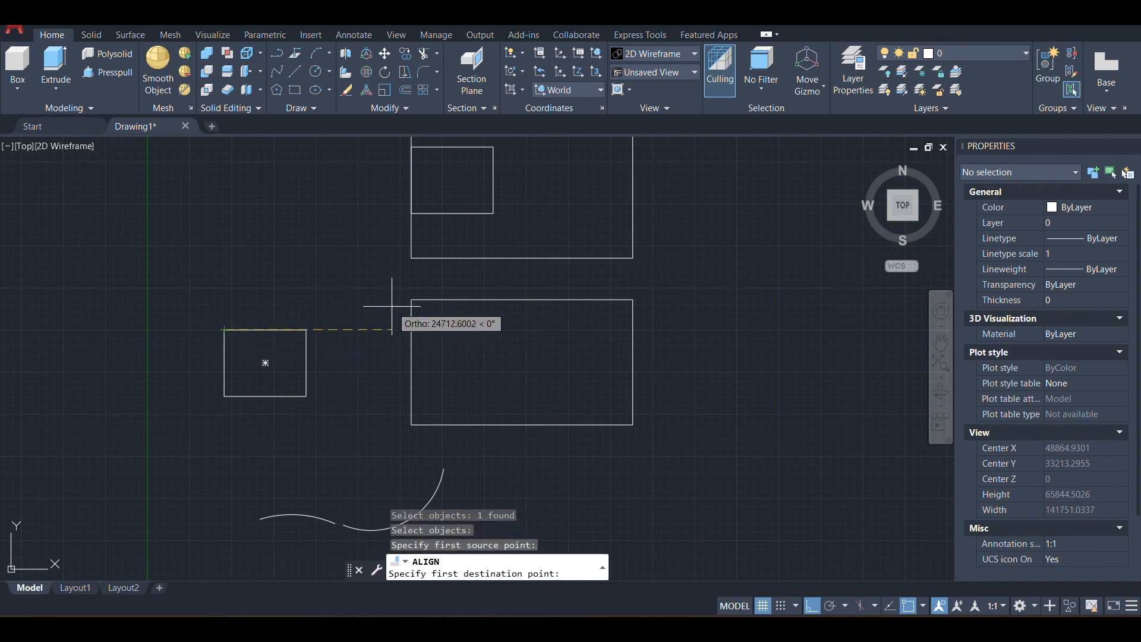
left_click(411, 300)
left_click(221, 397)
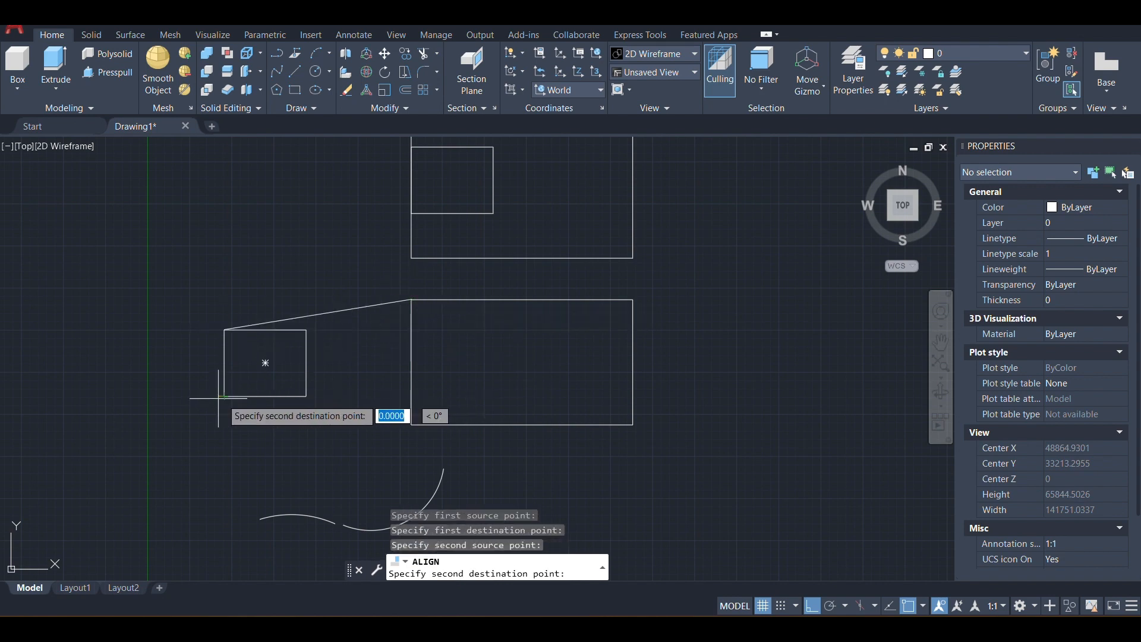
left_click(411, 424)
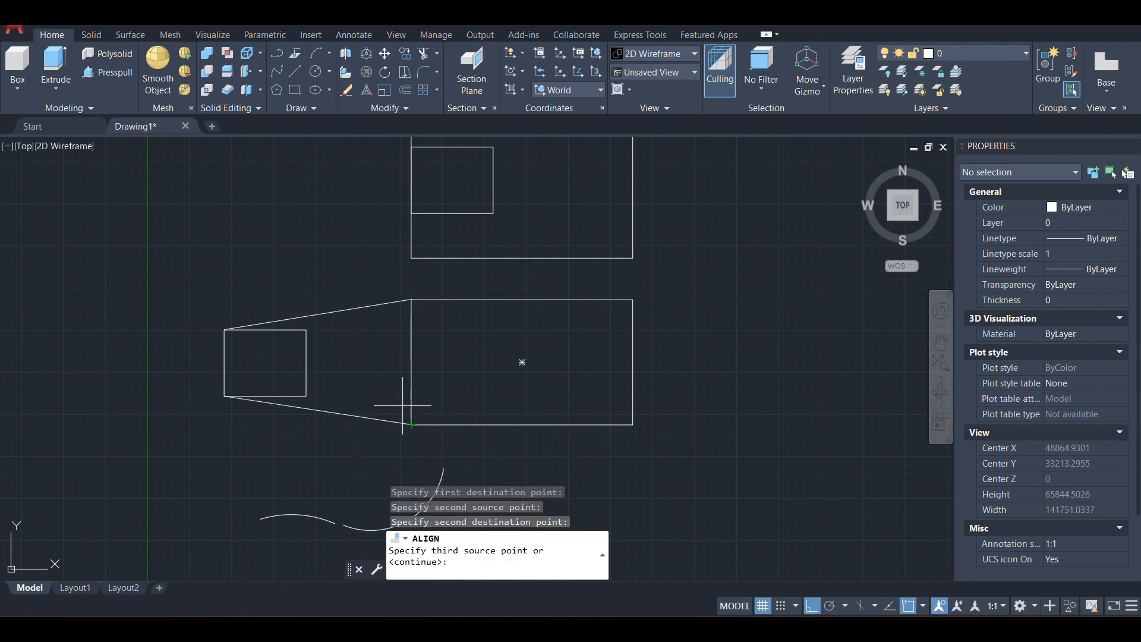
key("Return")
left_click(416, 423)
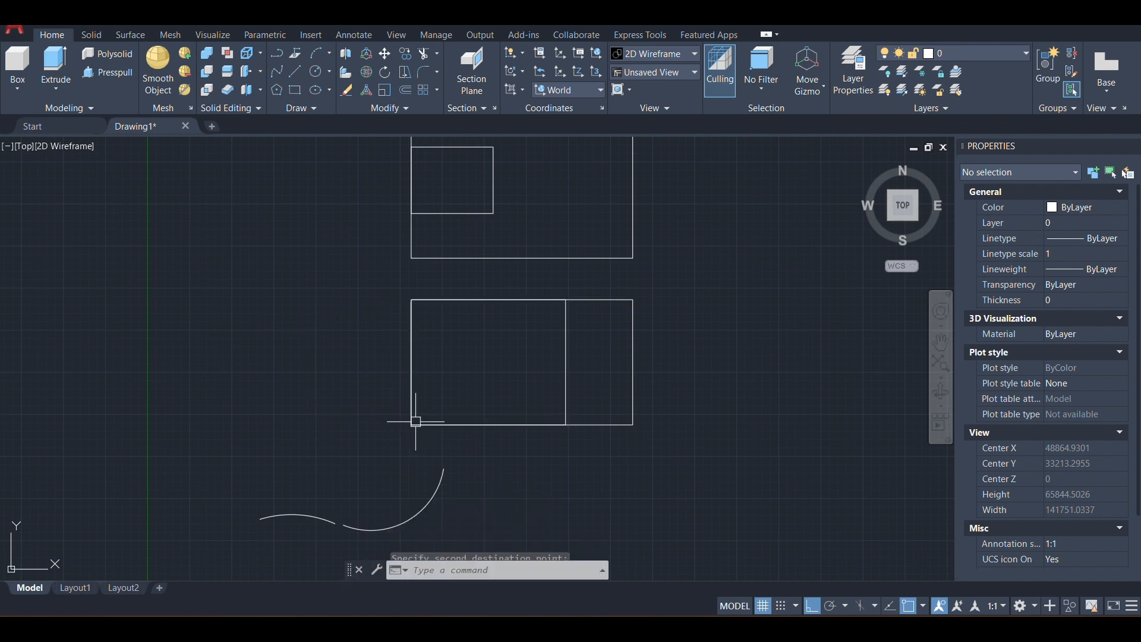
Select the lower large rectangle and the rectangle aligned inside it to examine how their outlines overlap.
left_click(565, 335)
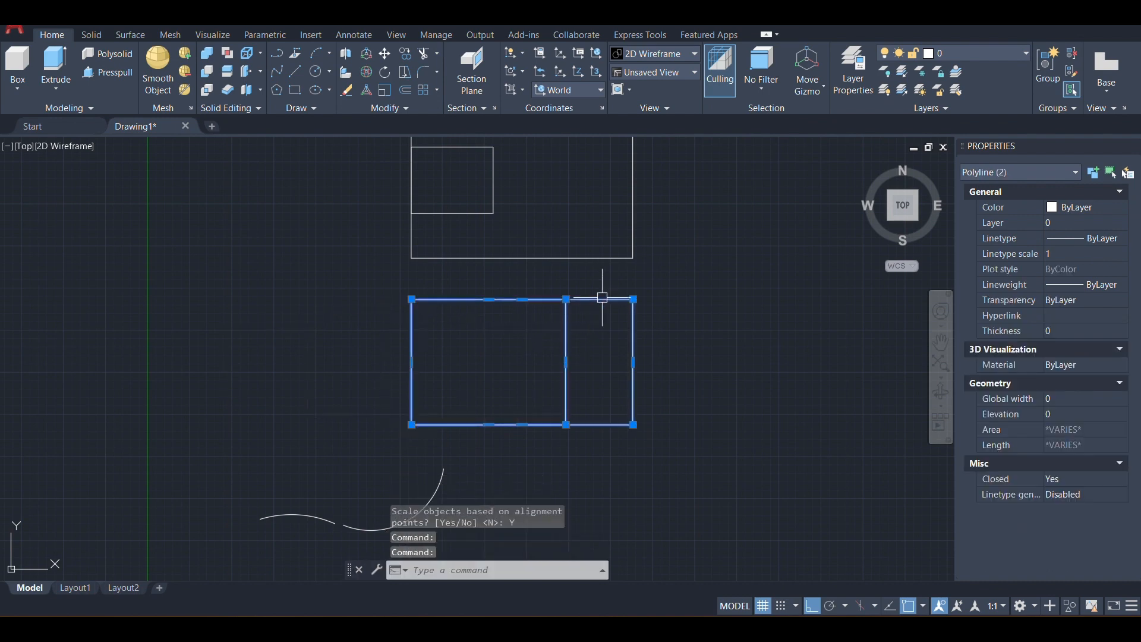
key("Escape")
left_click(586, 306)
left_click(565, 294)
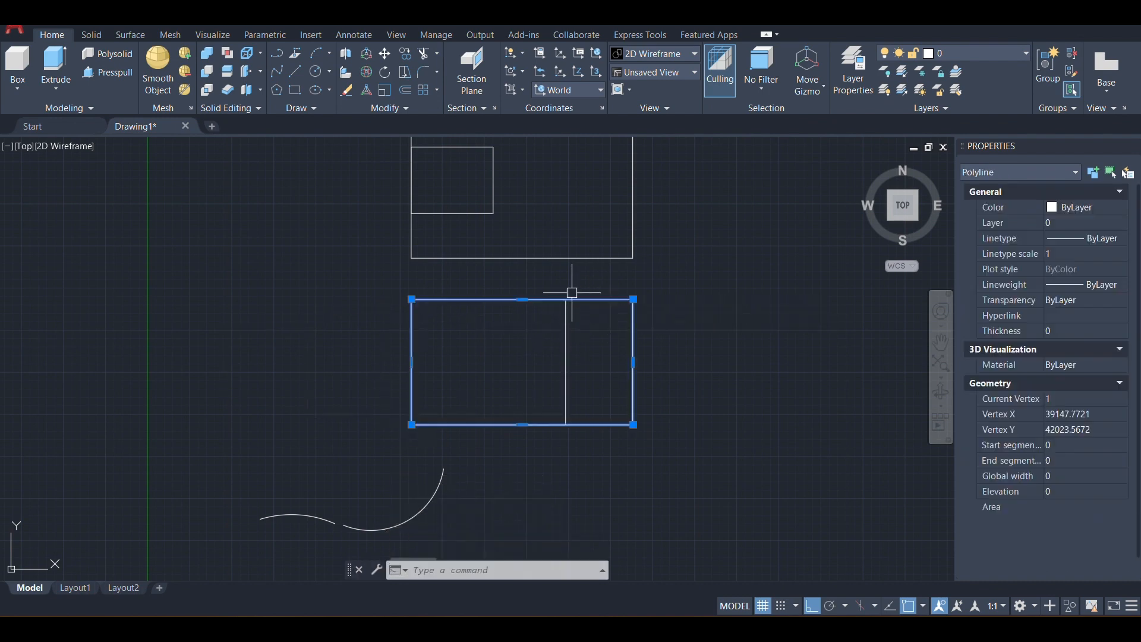
key("Escape")
left_click(562, 305)
key("Escape")
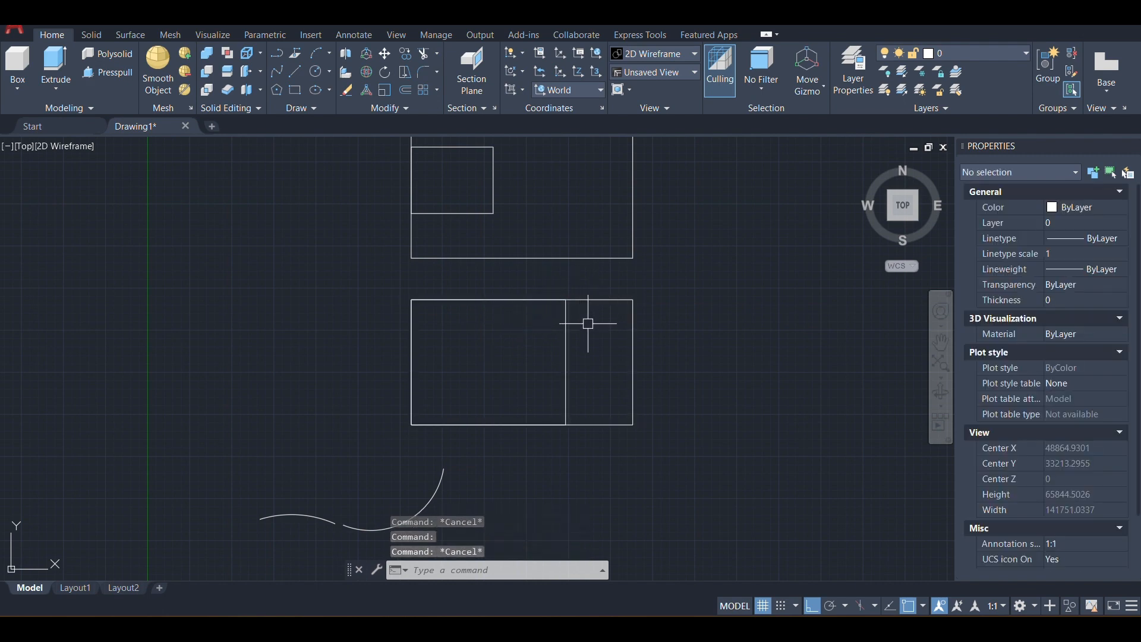
Switch to the slideshow to consult the AutoCAD common commands table, and return to the AutoCAD drawing.
key("alt+Tab")
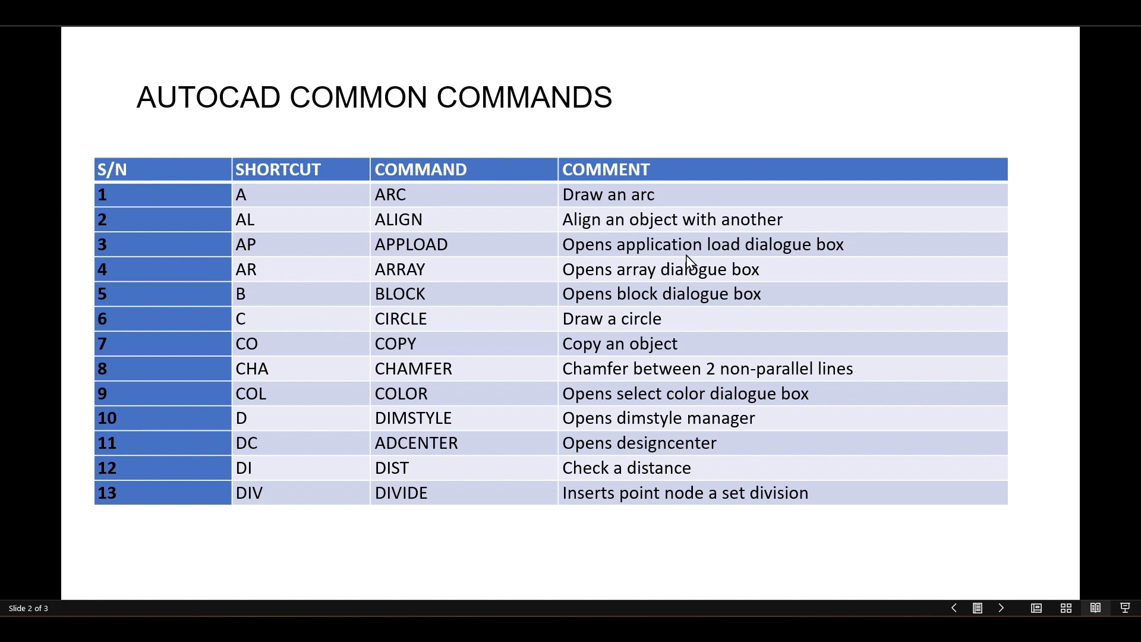
key("alt+Tab")
left_click(533, 321)
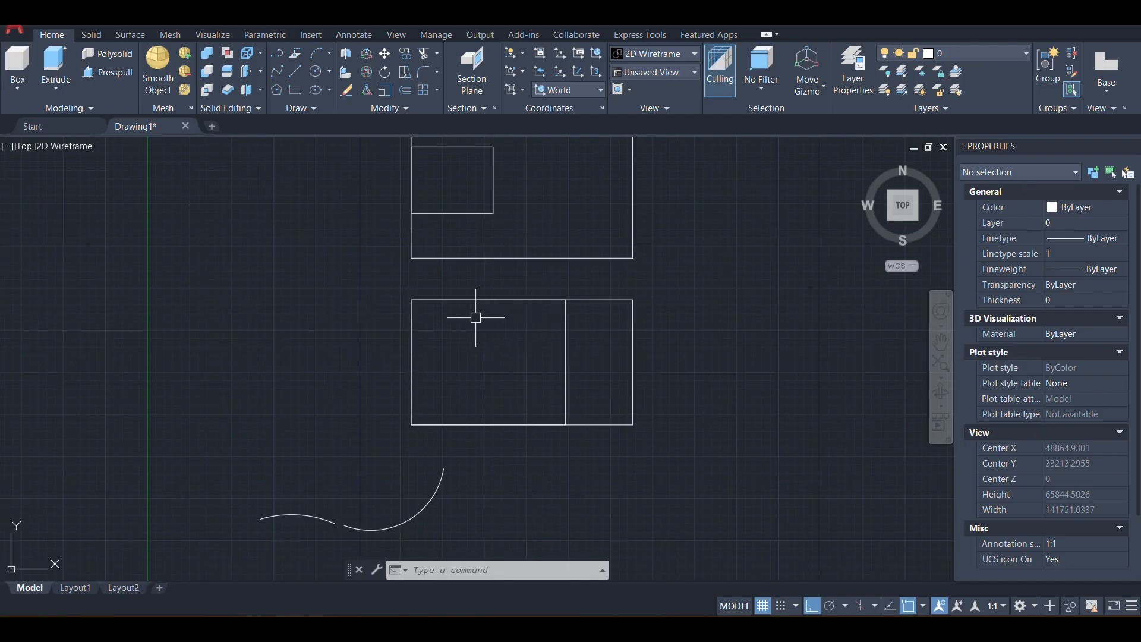
Open the Load/Unload Applications dialog with APPLOAD to examine the supported file types, and close it without loading anything.
mouse_move(471, 318)
middle_mouse_down()
mouse_move(472, 343)
mouse_move(364, 365)
middle_mouse_up()
scroll(359, 369, "down", 2)
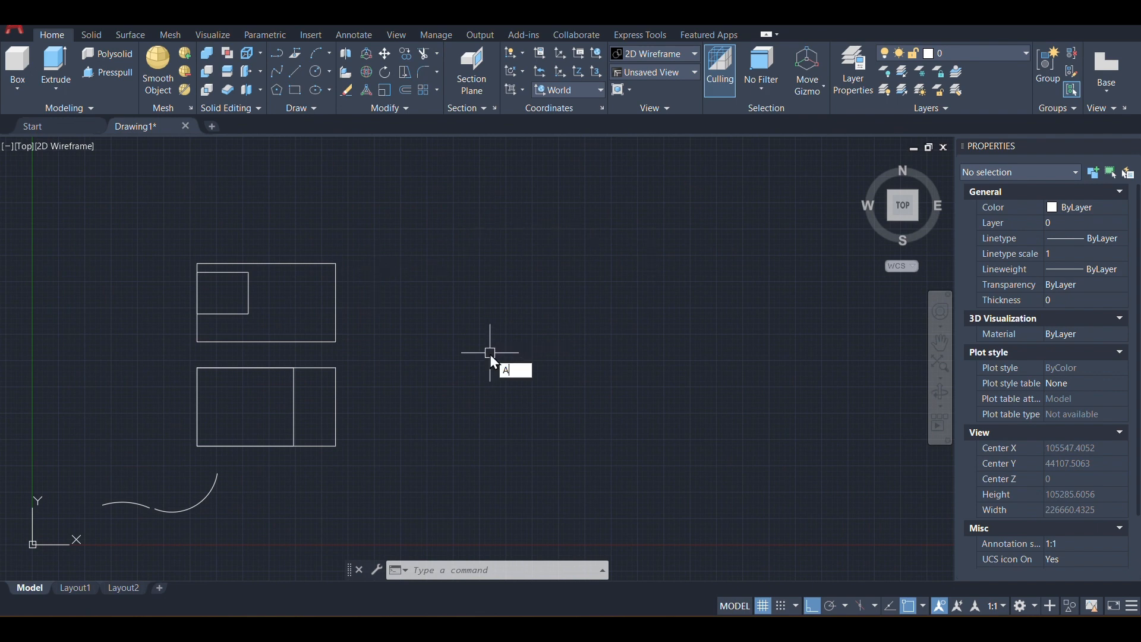
type("PPLOAD")
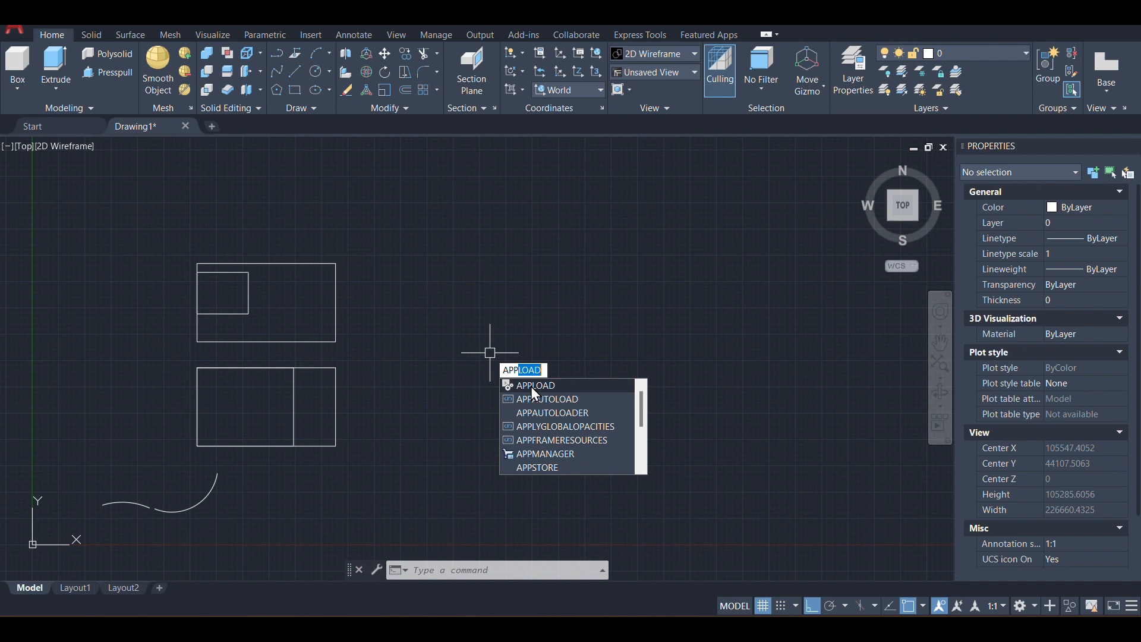
left_click(529, 385)
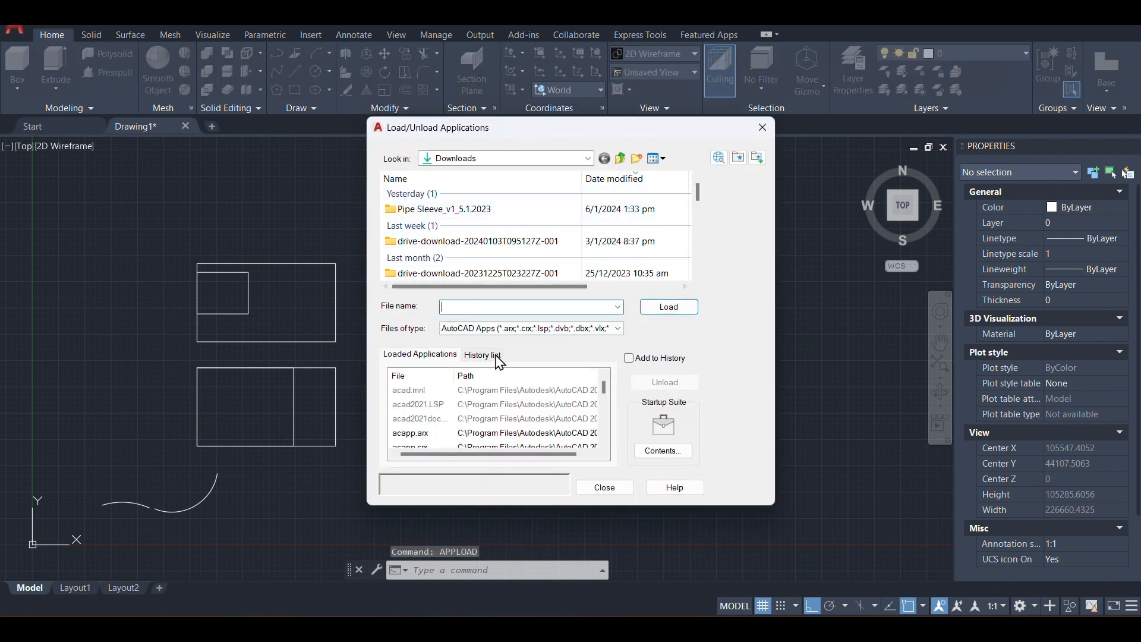
left_click(497, 330)
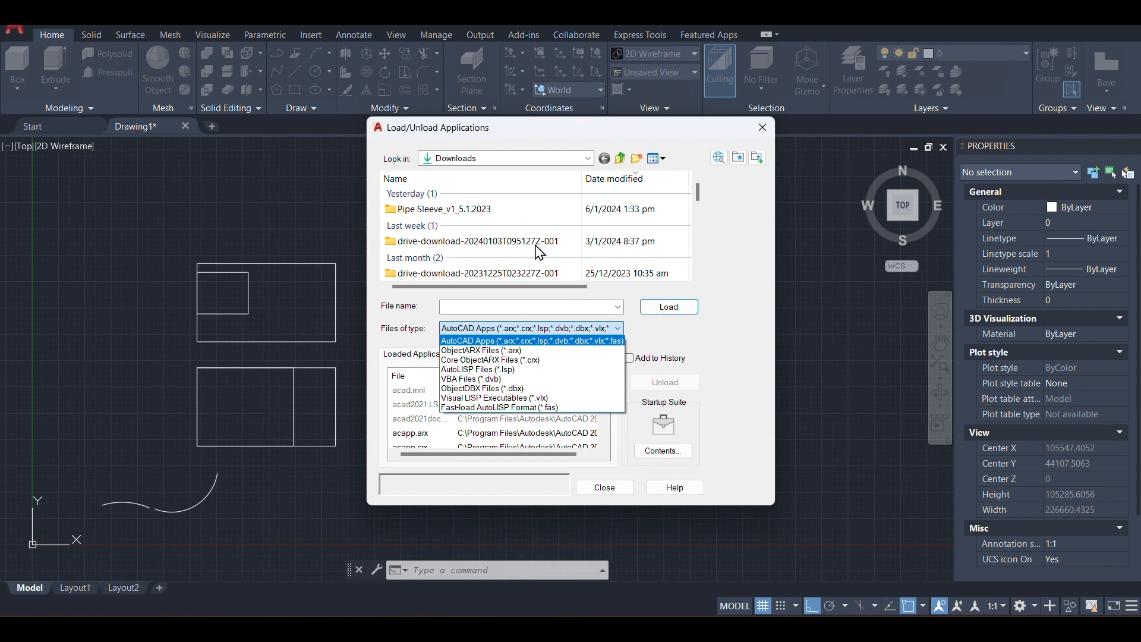
left_click(615, 492)
left_click(612, 490)
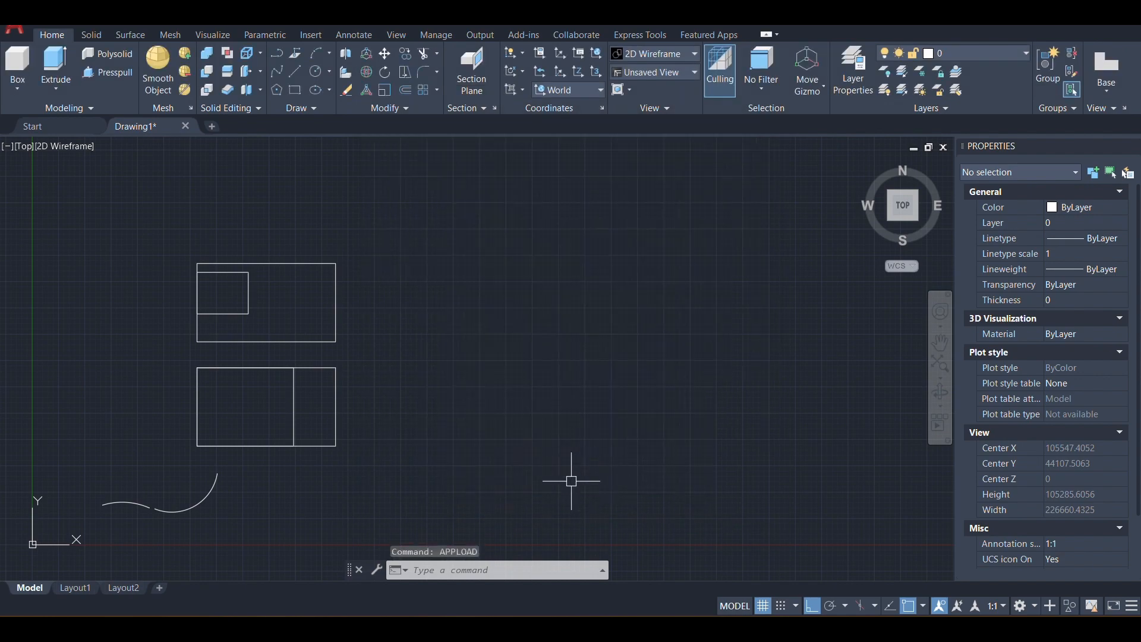
left_click(851, 629)
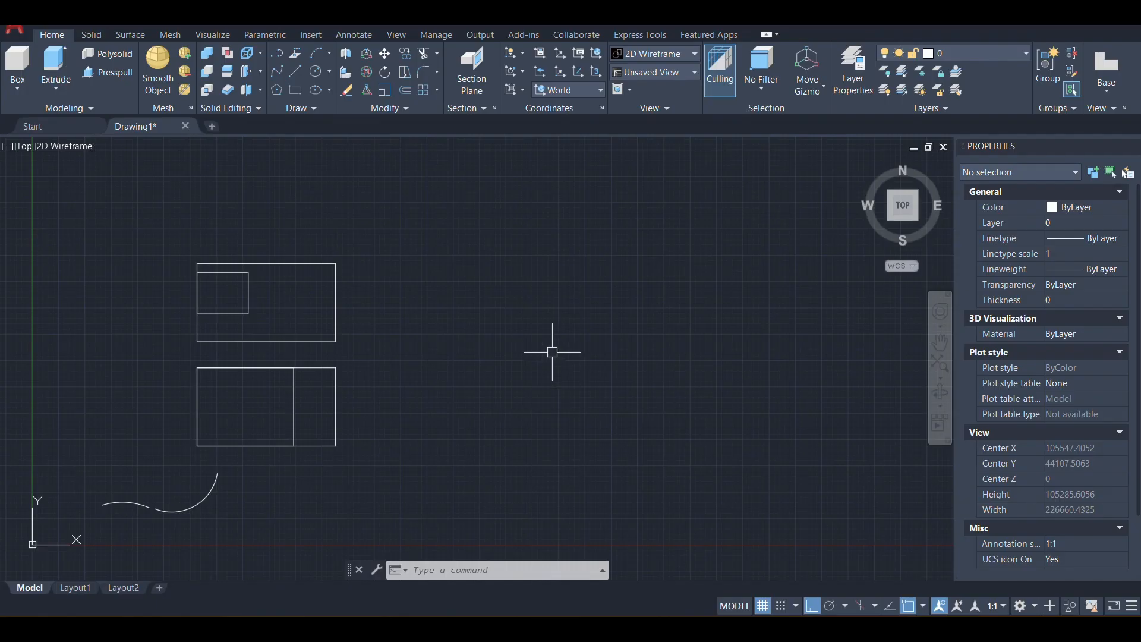
Draw a circle with a radius of about 12403 in the empty area to the right of the rectangles.
mouse_move(555, 351)
middle_mouse_down()
mouse_move(408, 344)
mouse_move(354, 359)
middle_mouse_up()
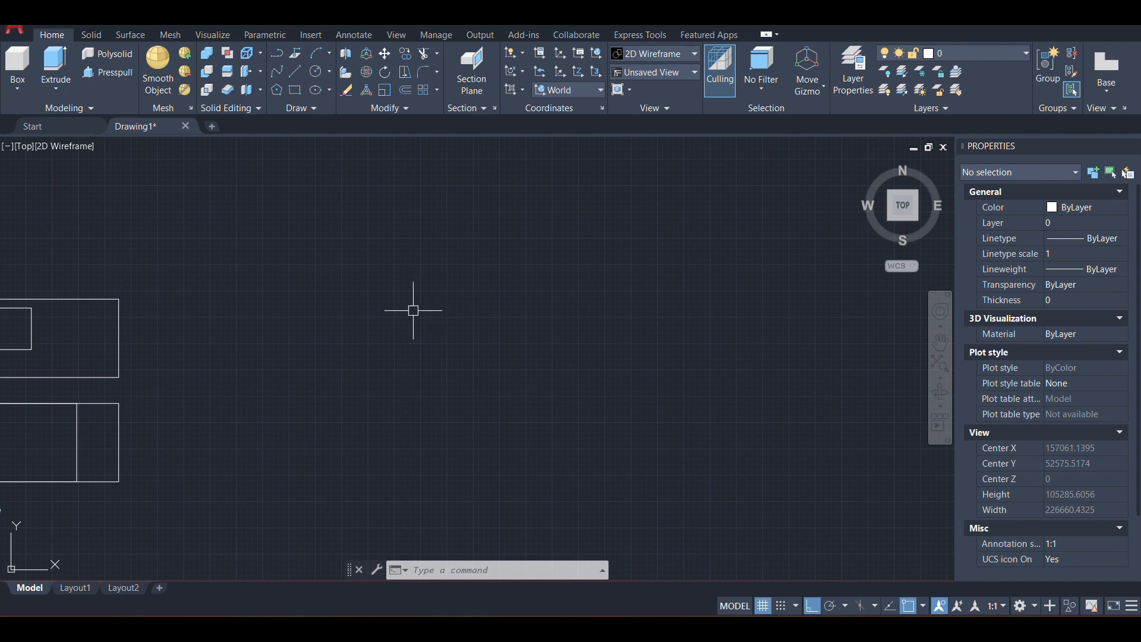
key("Return")
left_click(395, 320)
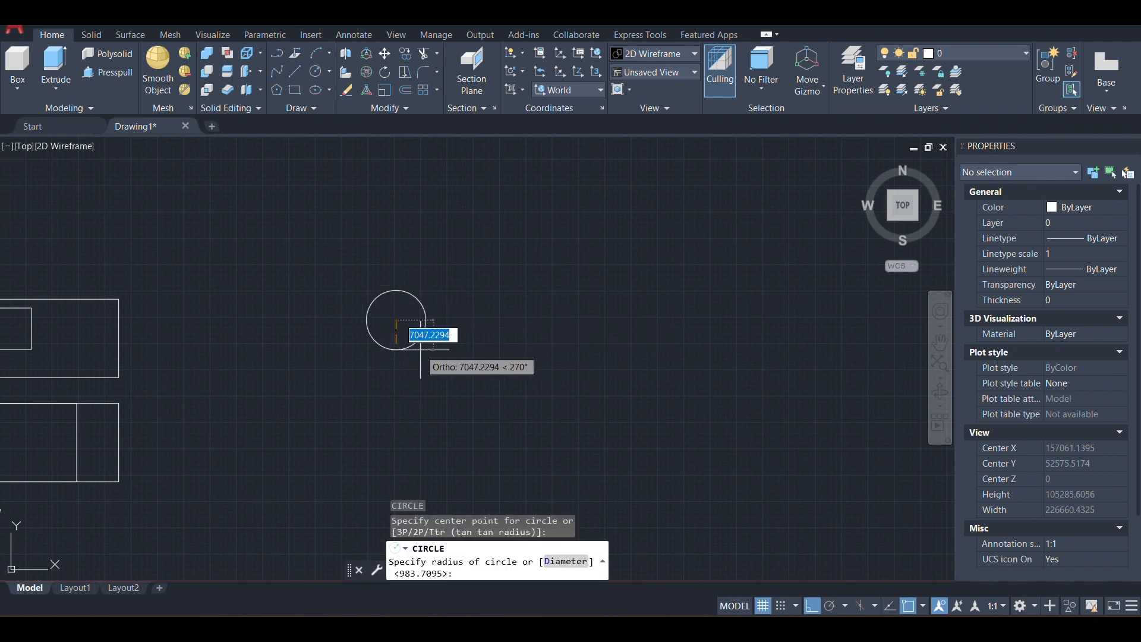
left_click(426, 360)
Draw a small circle with a radius of about 1419 centred on the large circle's top quadrant point.
scroll(416, 293, "up", 2)
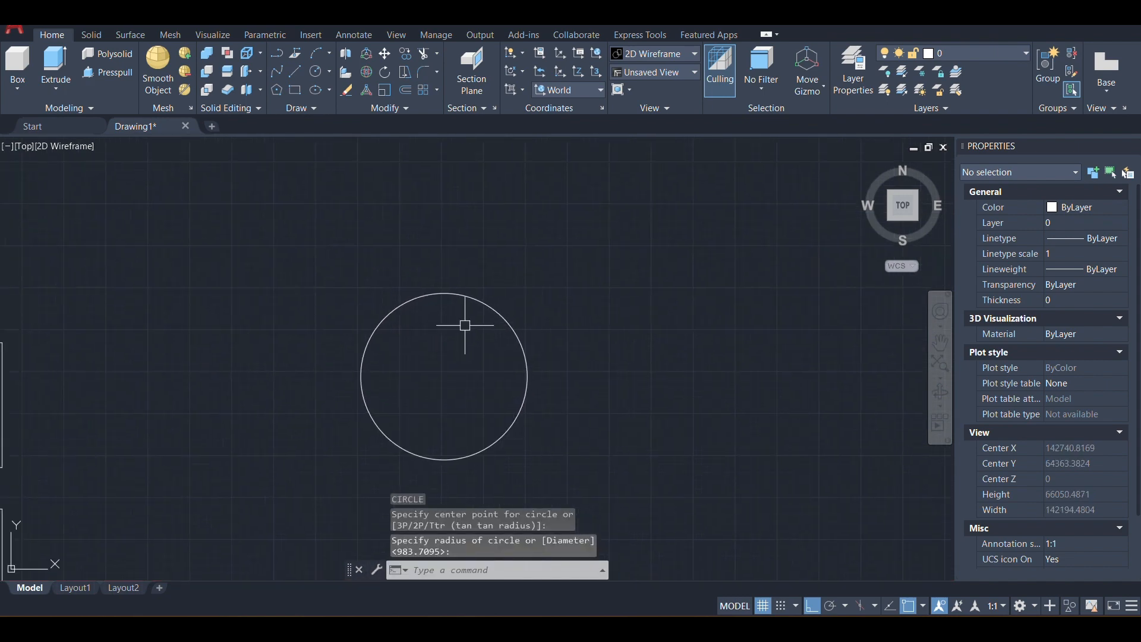
key("Return")
left_click(444, 293)
scroll(445, 290, "up", 1)
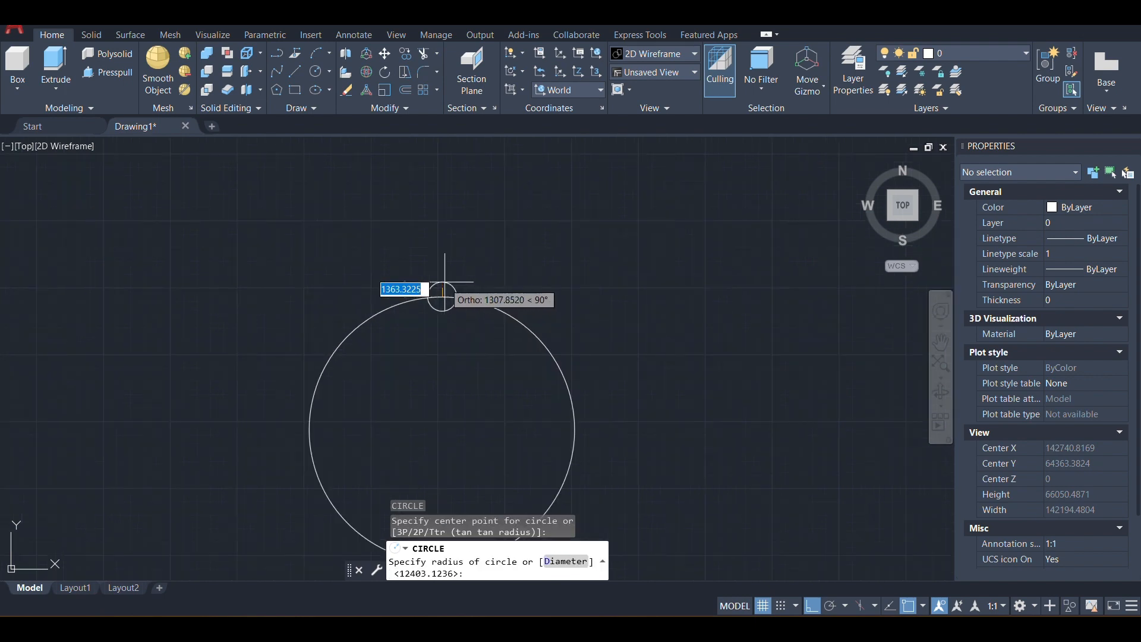
left_click(444, 284)
Select the small circle and the large circle in turn to examine their geometry properties.
middle_click_drag(499, 304, 529, 262)
left_click(473, 243)
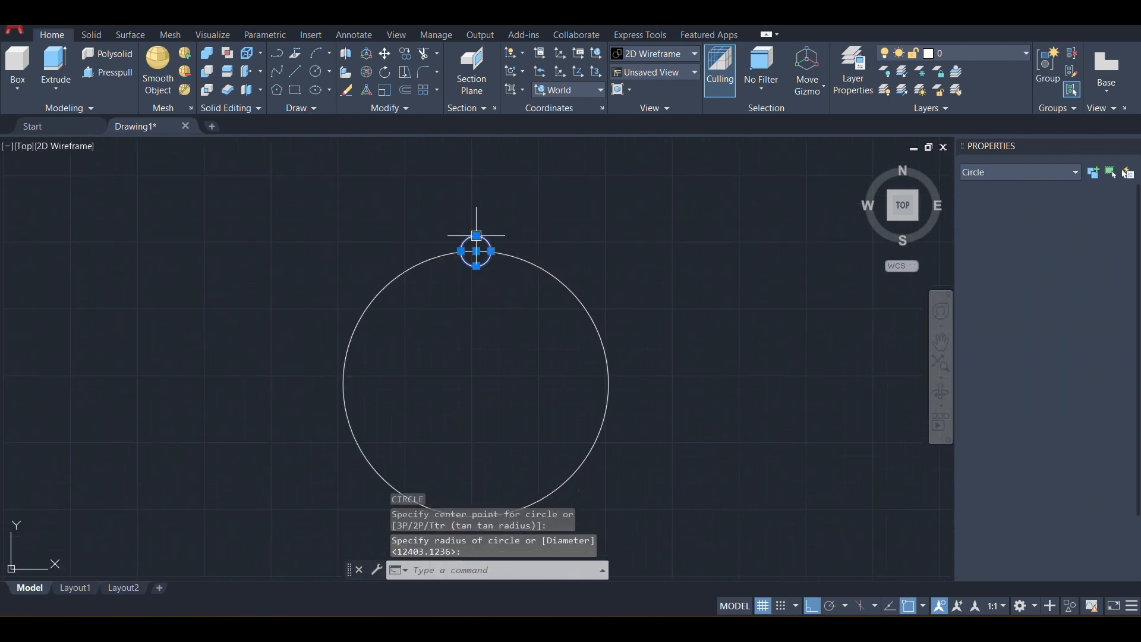
key("Escape")
left_click(472, 236)
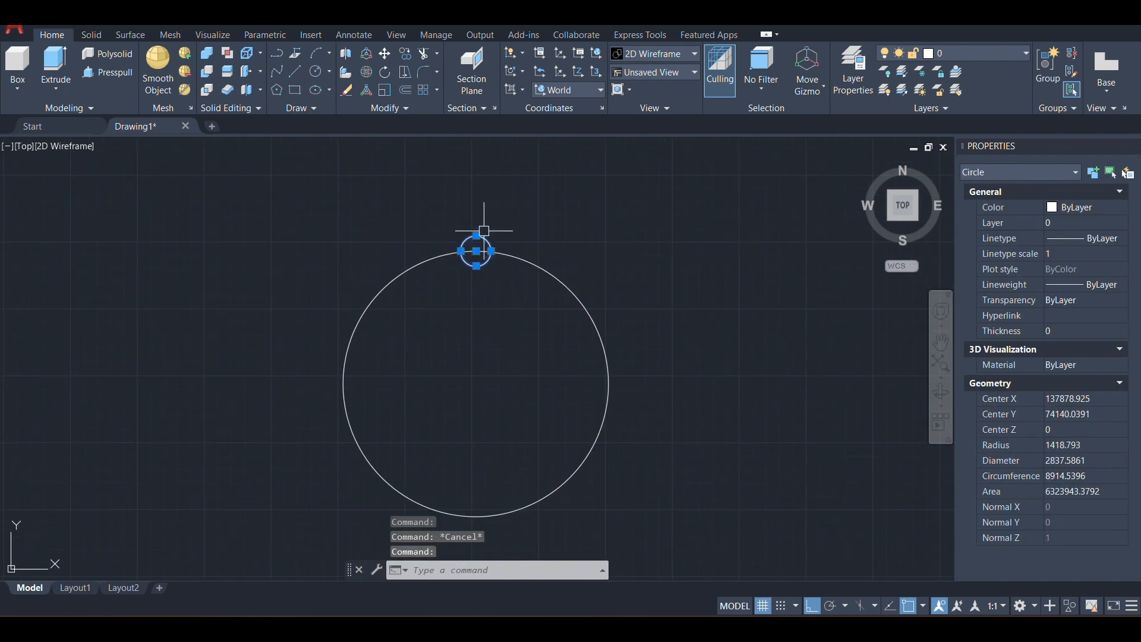
key("Escape")
left_click(521, 258)
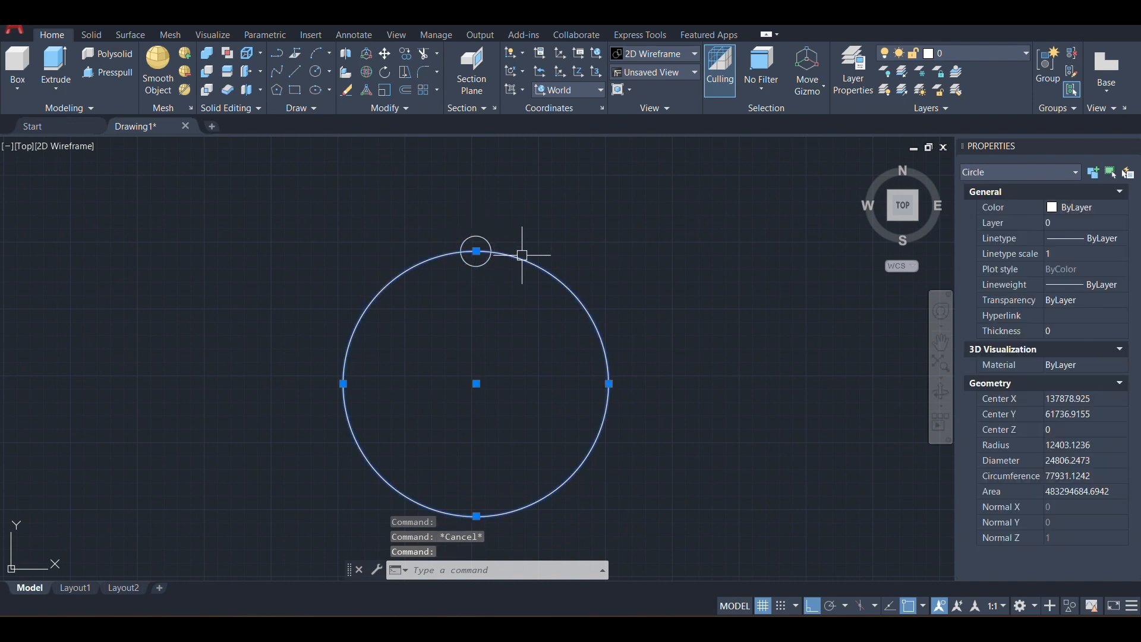
middle_click_drag(484, 395, 453, 369)
key("Escape")
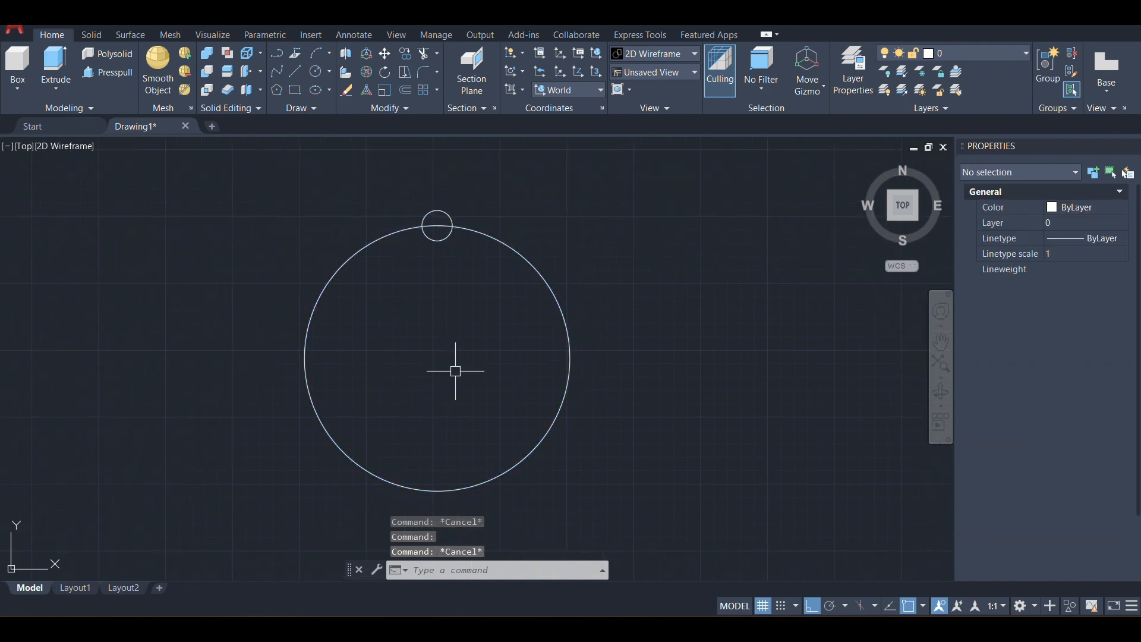
Array the small circle along the large circle with ARRAY, using the Path type and the large circle as path curve.
type("ARR")
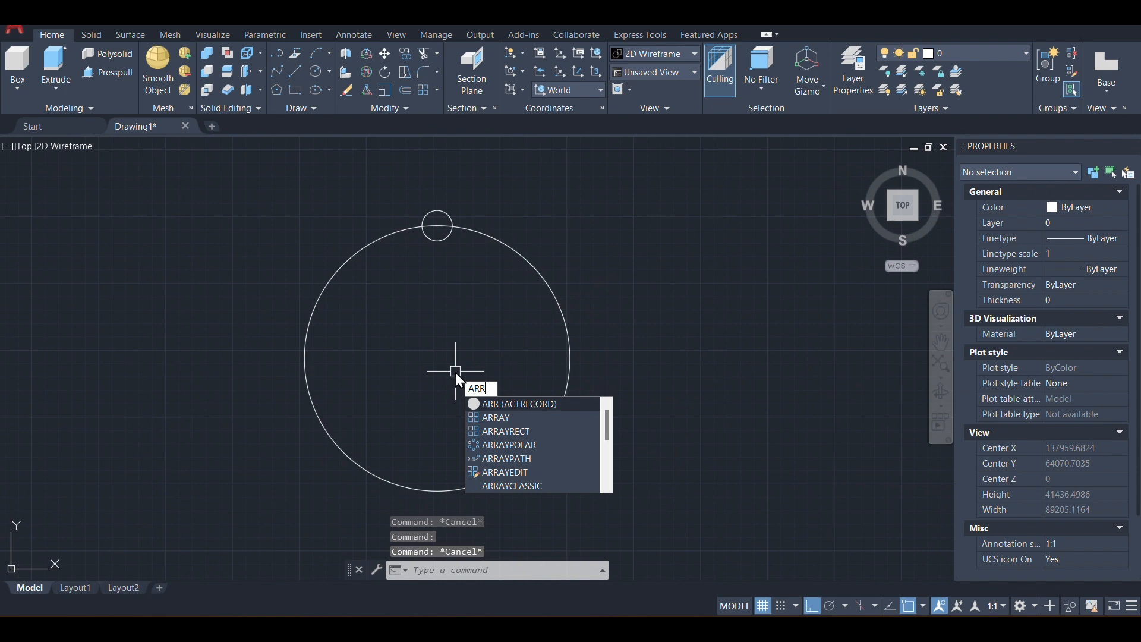
left_click(501, 419)
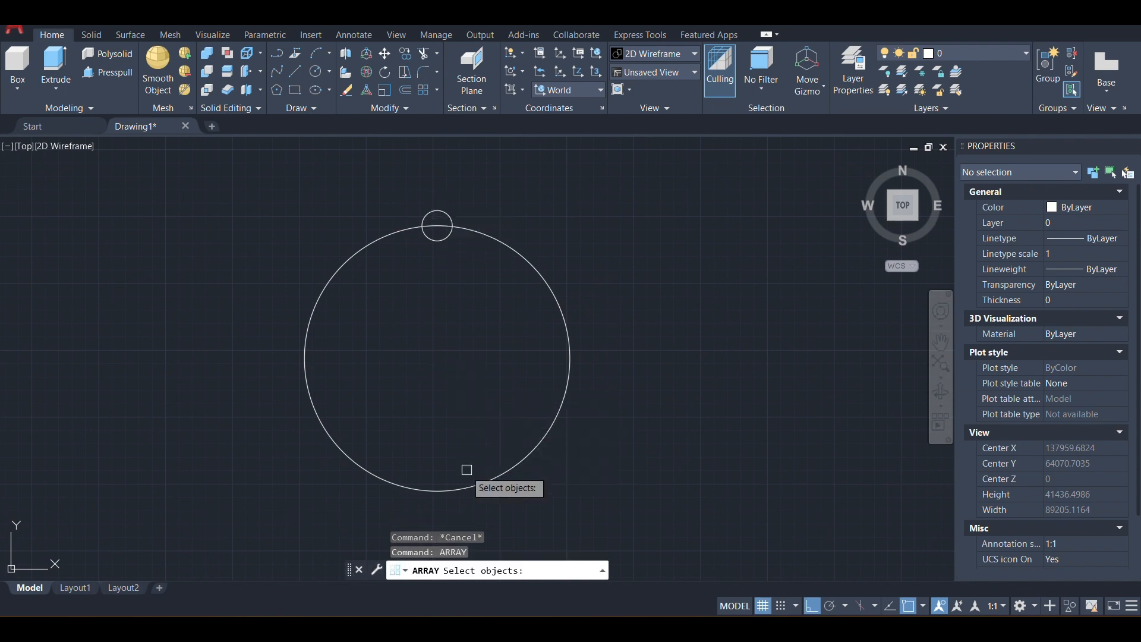
left_click(447, 214)
key("Return")
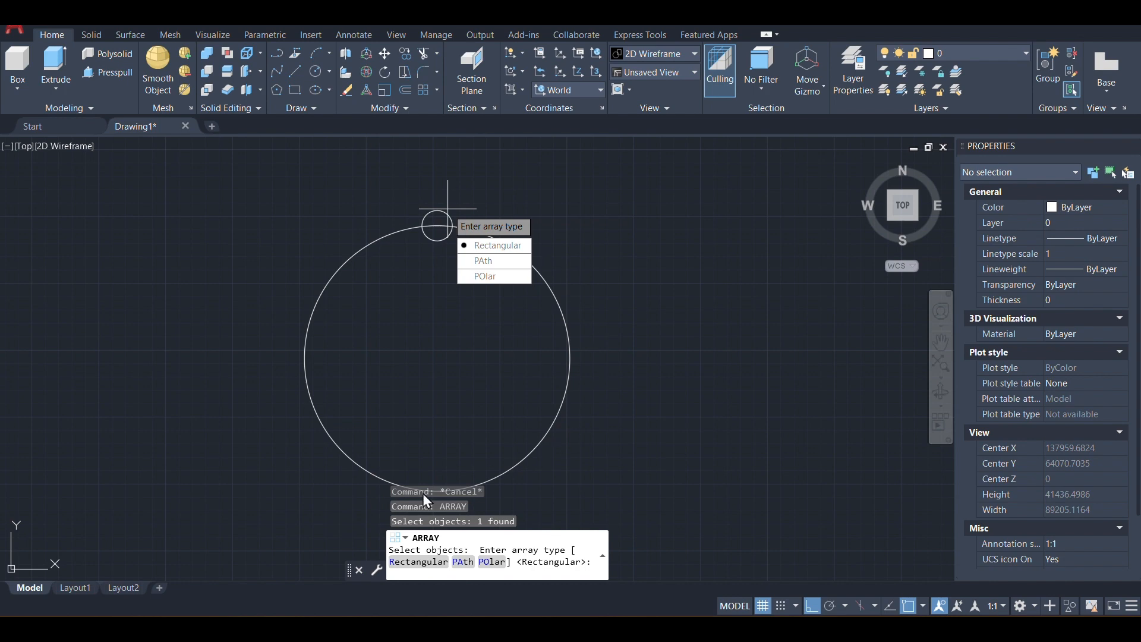
left_click(483, 262)
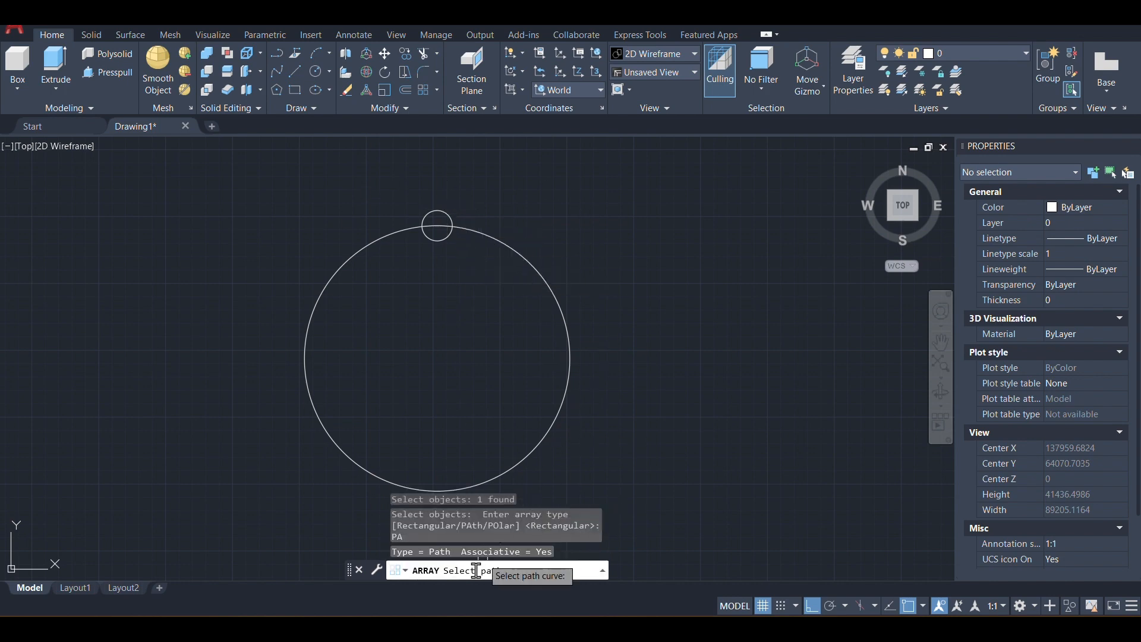
left_click(557, 300)
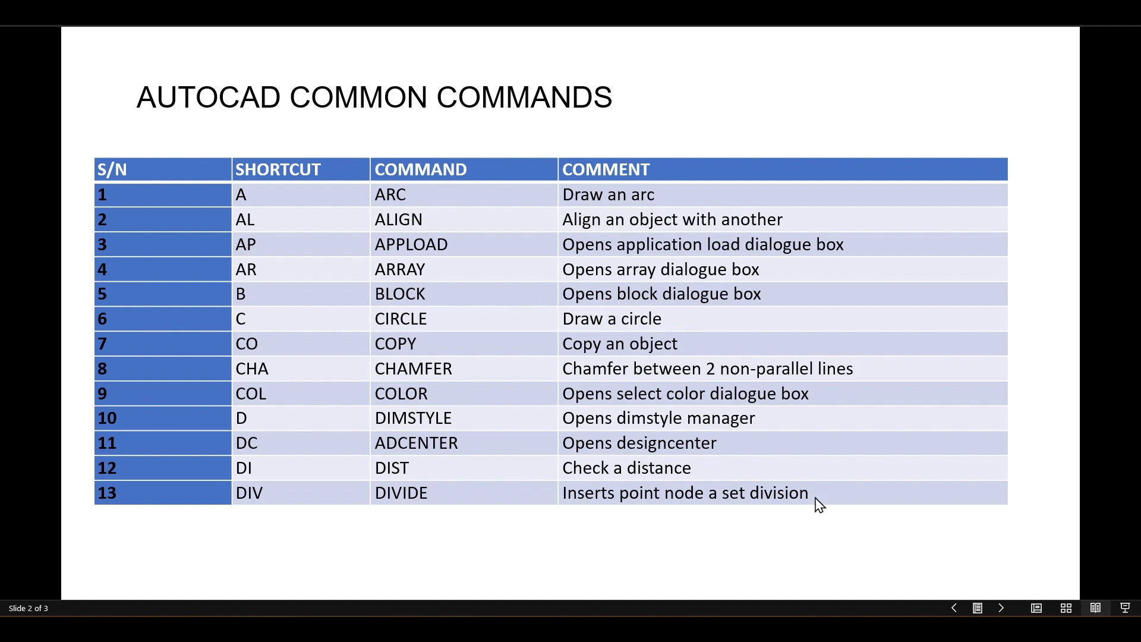
Switch back to AutoCAD and draw a circle with a radius of about 4288 to the upper right of the circle array.
left_click(882, 629)
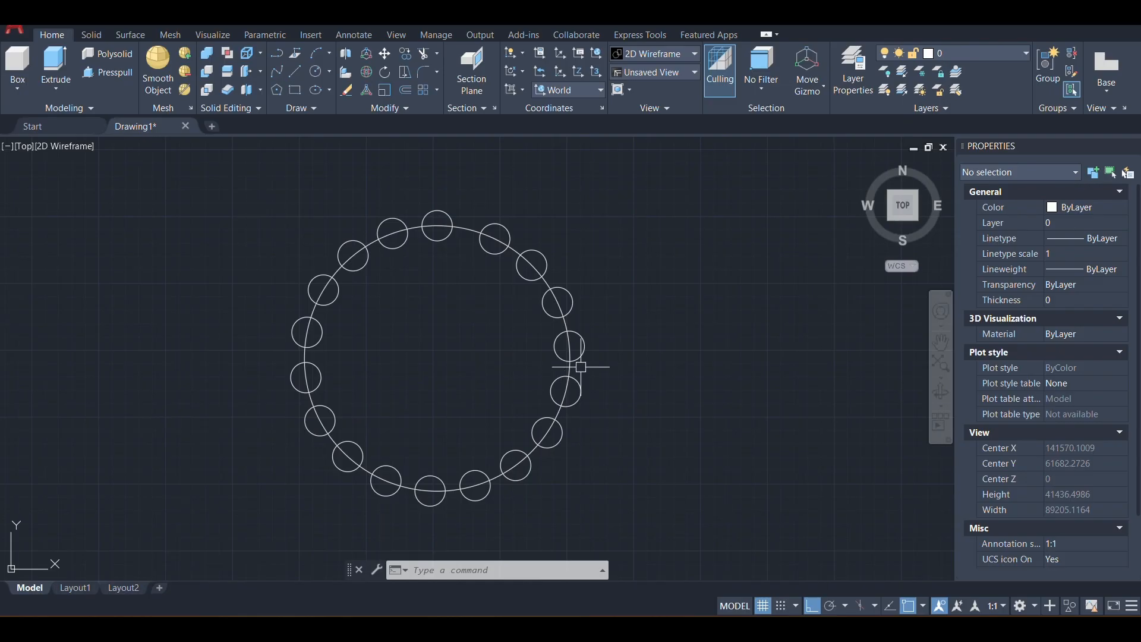
middle_click_drag(663, 376, 290, 475)
scroll(292, 475, "down", 2)
mouse_move(425, 417)
middle_mouse_down()
mouse_move(370, 415)
mouse_move(689, 343)
middle_mouse_up()
scroll(527, 348, "up", 2)
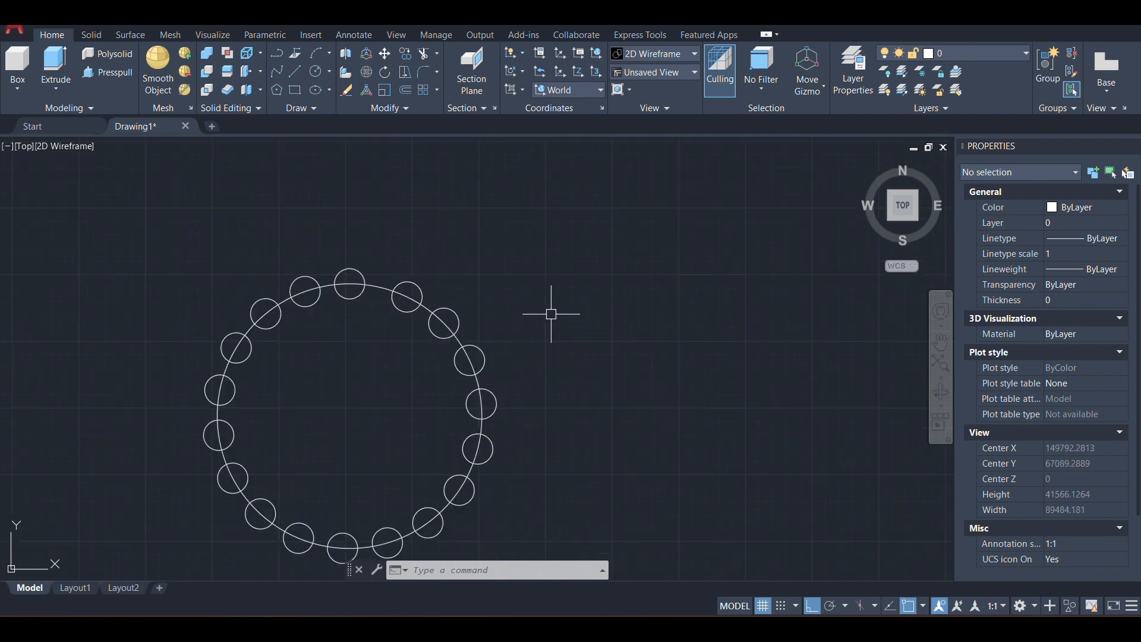
middle_click_drag(551, 314, 374, 367)
type("c")
key("Return")
left_click(436, 266)
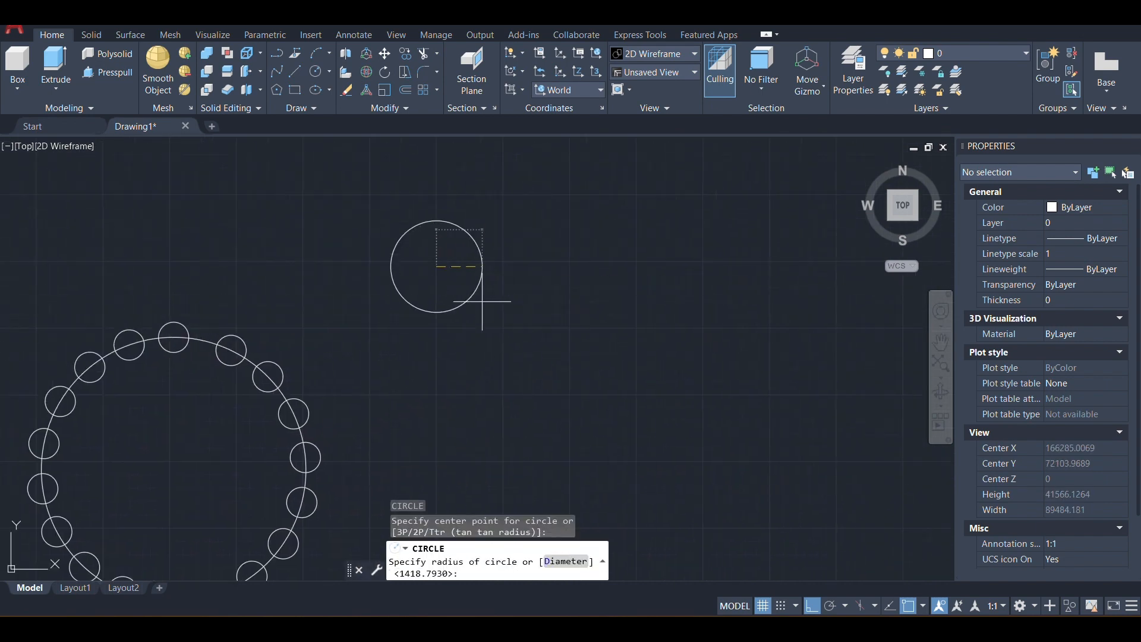
left_click(469, 299)
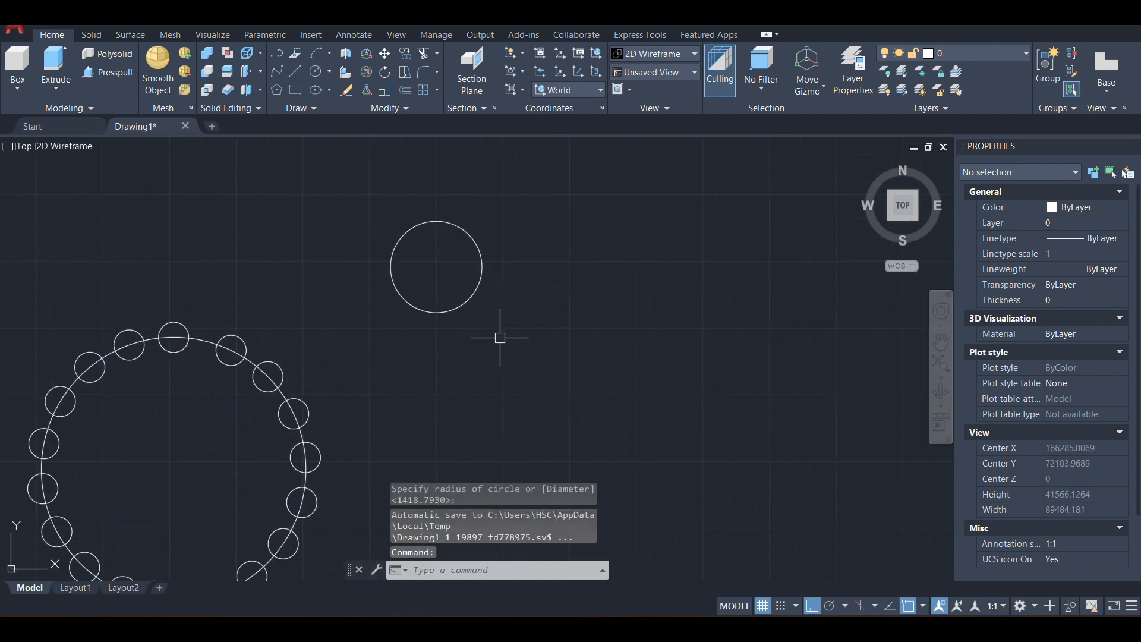
Draw a rectangle slightly larger than the new circle, just to its right.
middle_click_drag(505, 333, 420, 382)
type("RE")
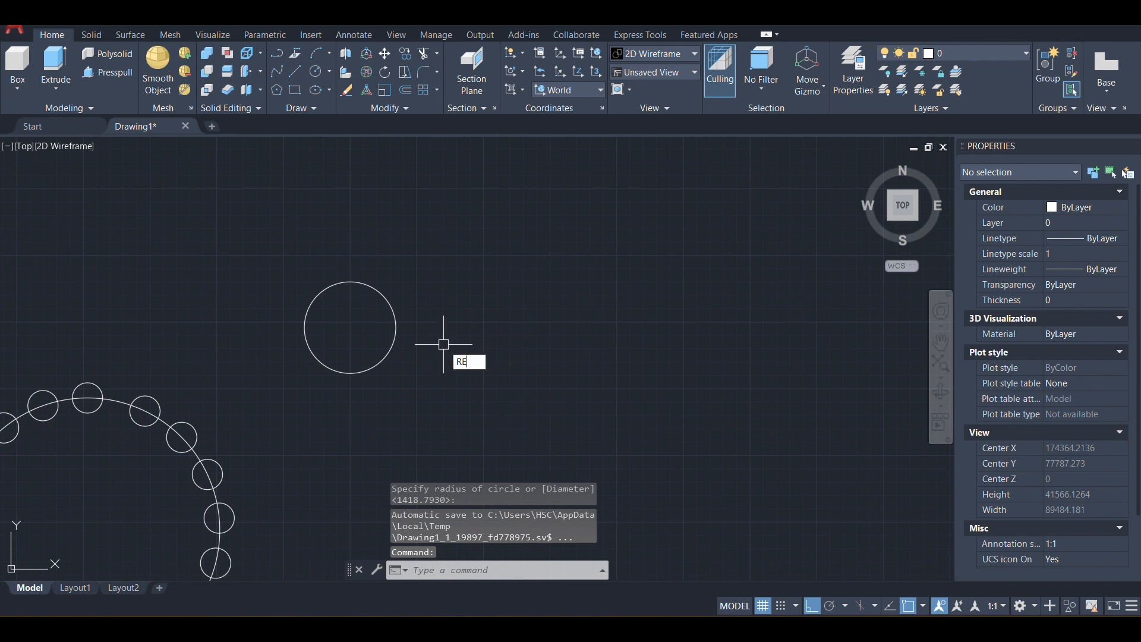
type("C")
key("Return")
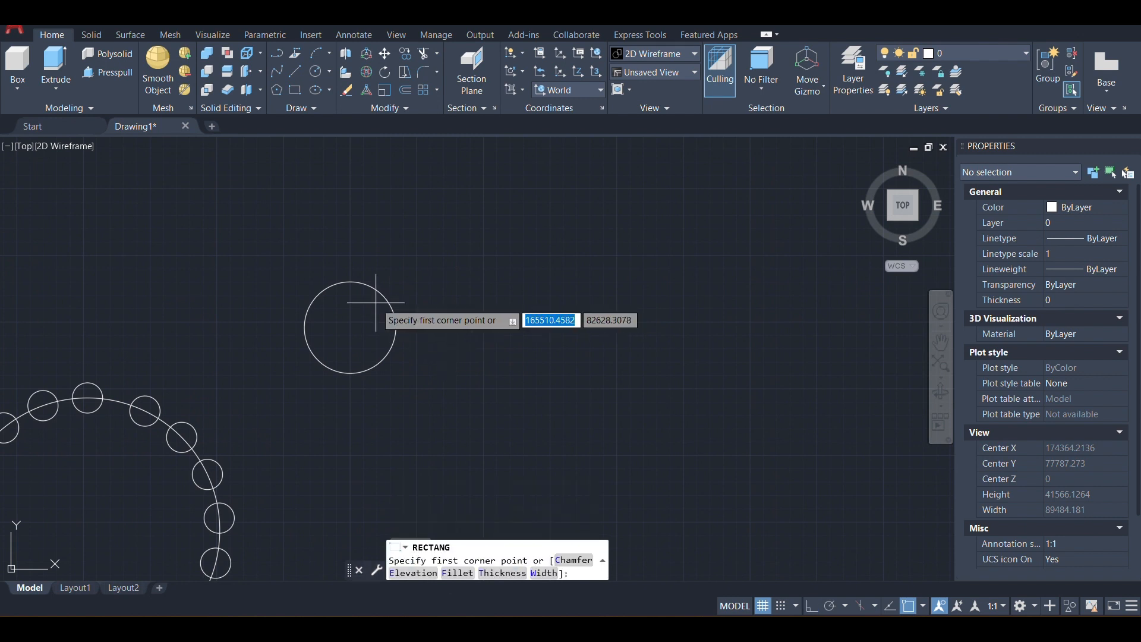
left_click(415, 275)
left_click(536, 378)
key("Escape")
key("Escape")
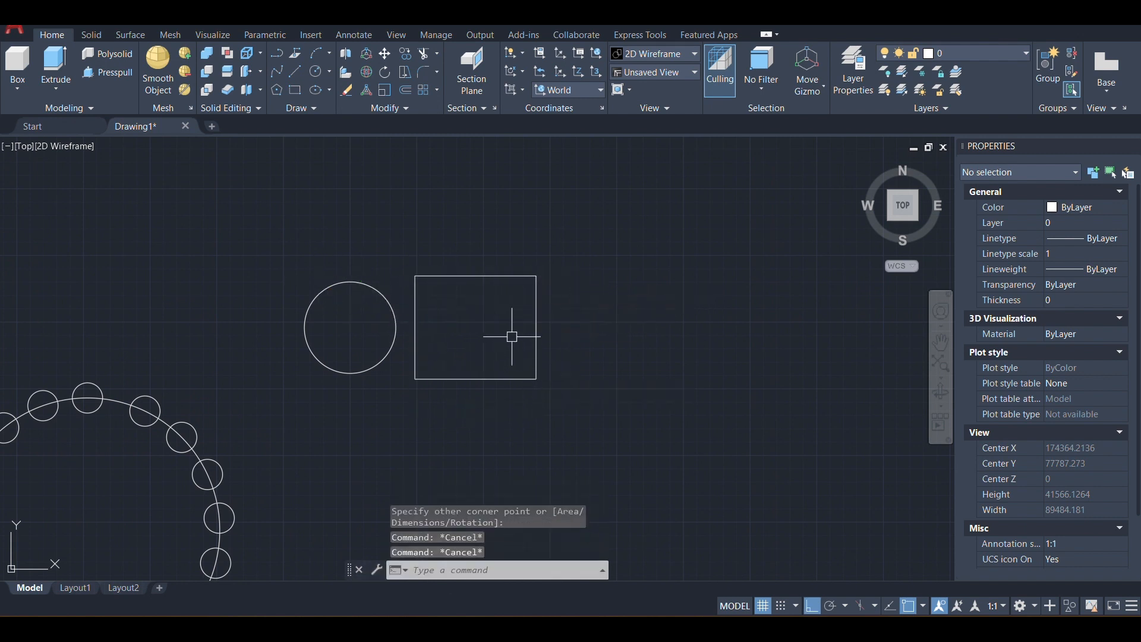
Move the circle into the rectangle, centred horizontally and touching the rectangle's lower edge.
type("m")
key("Return")
left_click(384, 359)
key("Return")
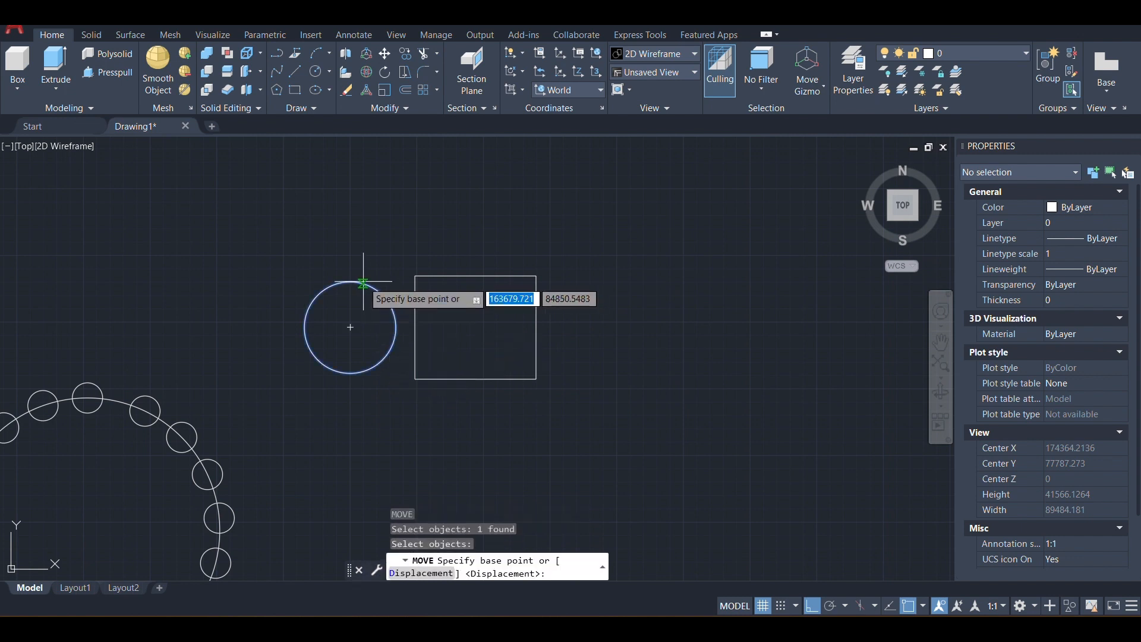
left_click(350, 327)
left_click(476, 333)
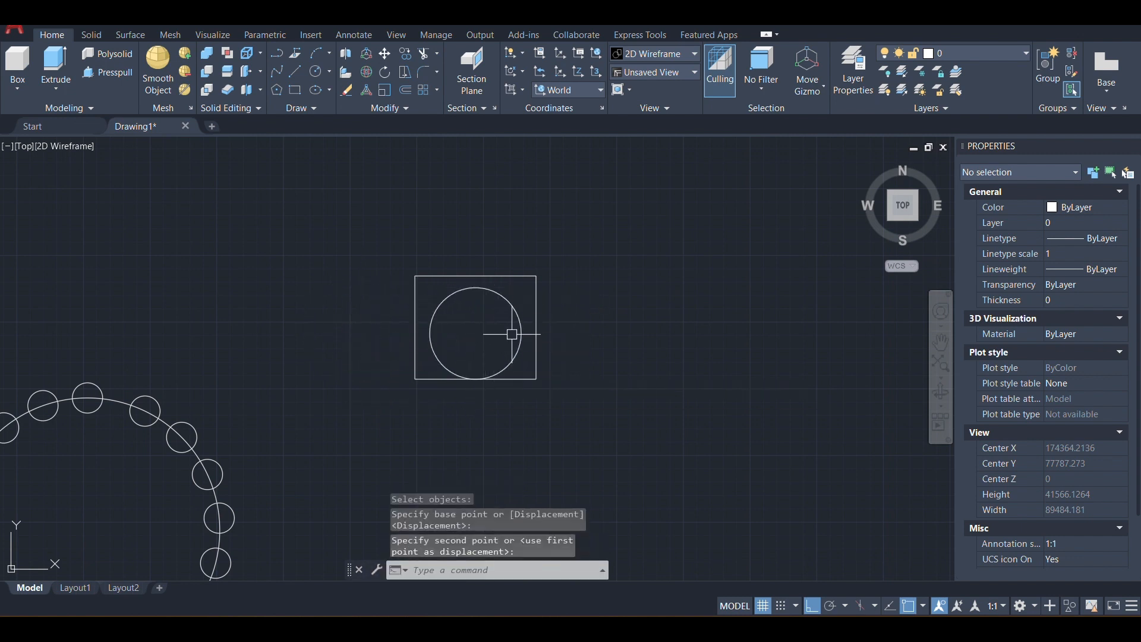
middle_click_drag(530, 314, 470, 349)
key("Escape")
key("Escape")
Draw a smaller circle that slightly overlaps the rectangle's right edge.
scroll(447, 334, "up", 2)
type("c")
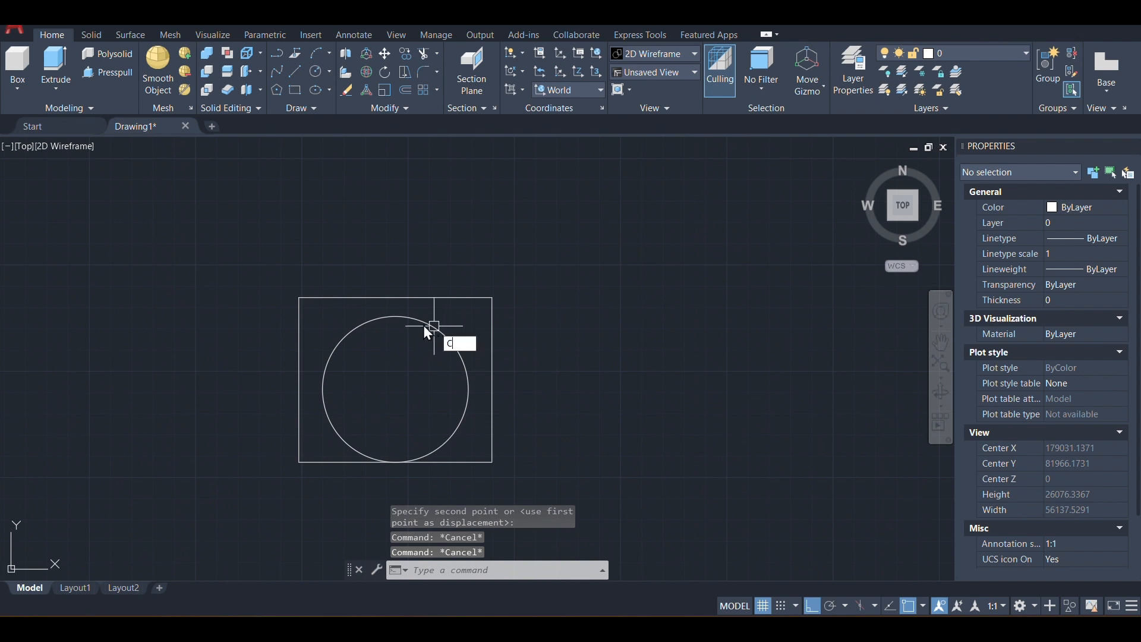
key("Return")
left_click(540, 354)
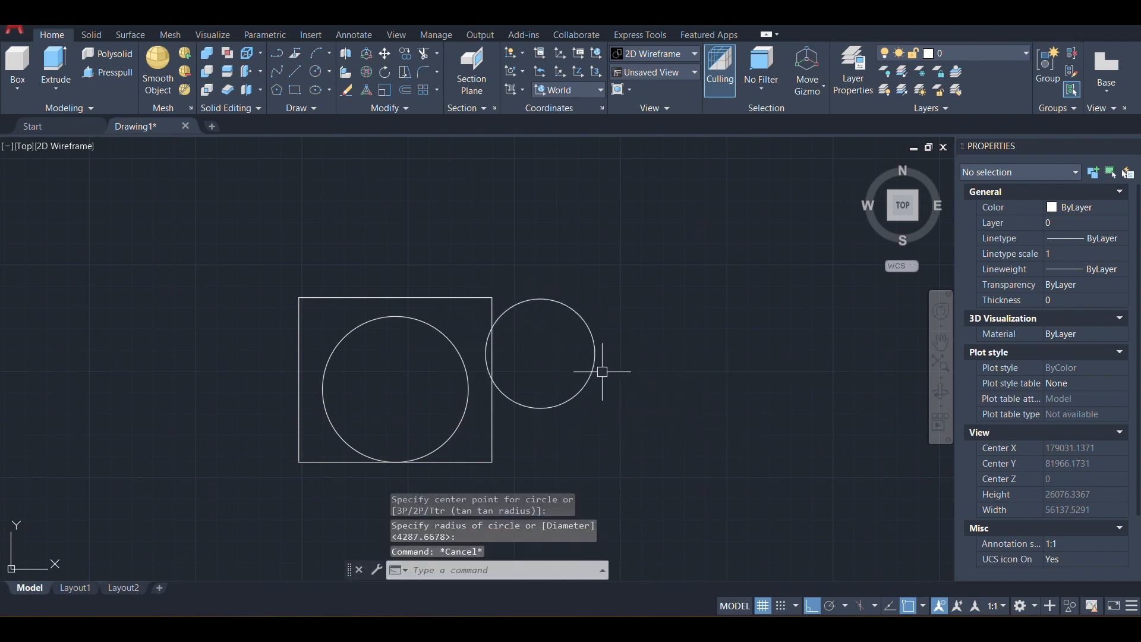
key("Escape")
Move the smaller circle from its top quadrant point to the midpoint of the rectangle's upper edge.
type("m")
key("Return")
left_click(578, 330)
left_click(525, 262)
key("Return")
left_click(541, 299)
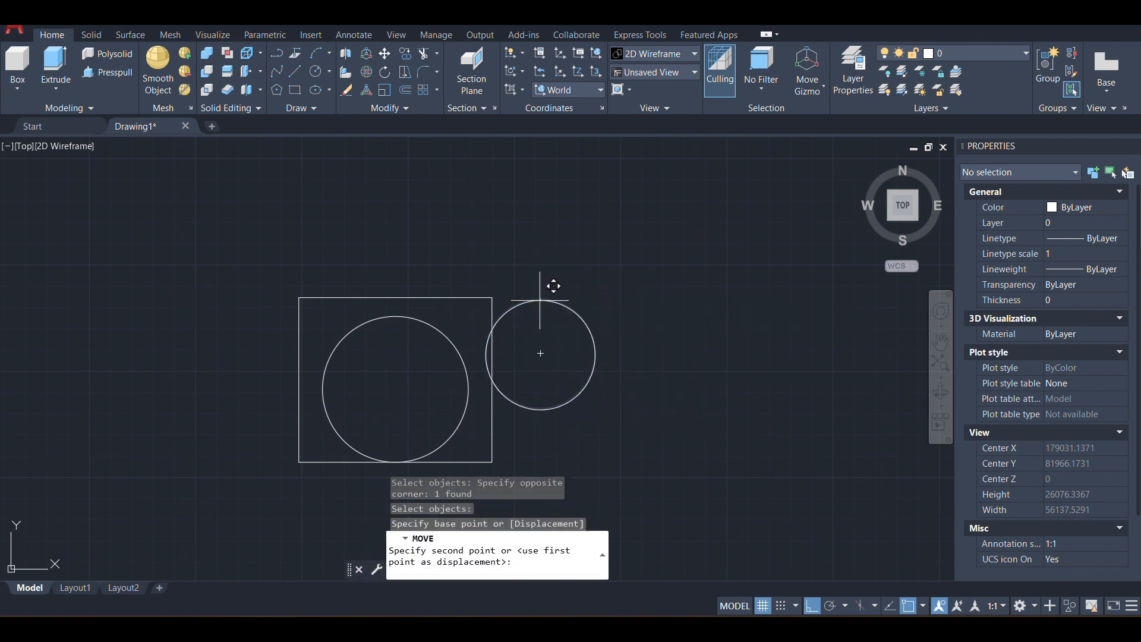
left_click(396, 297)
key("Escape")
key("Escape")
middle_click_drag(498, 344, 517, 278)
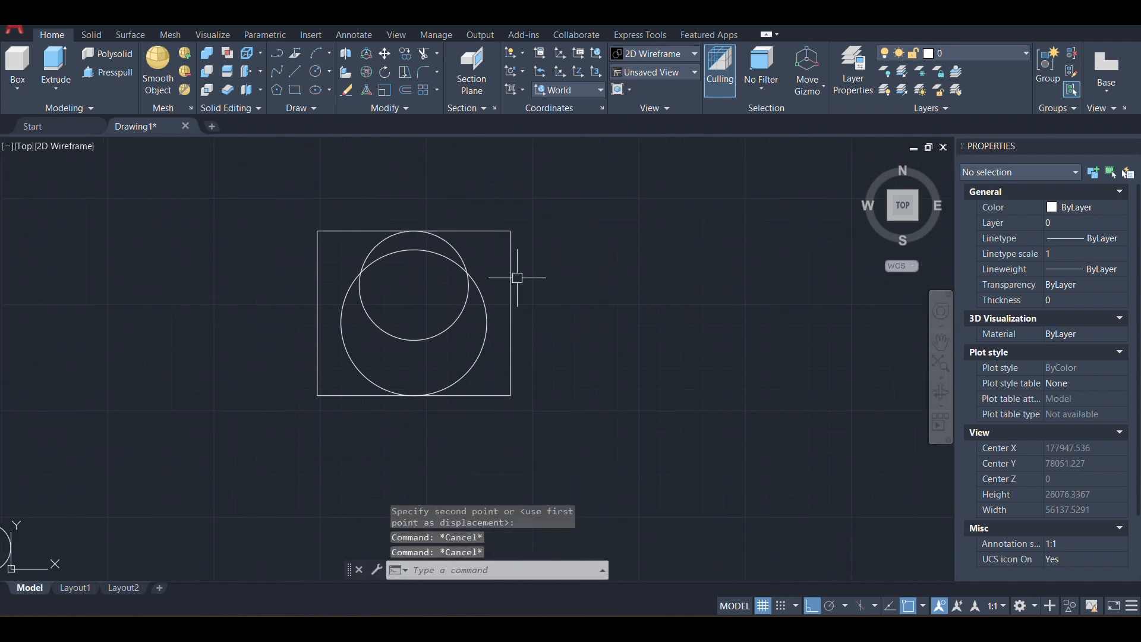
key("ctrl+a")
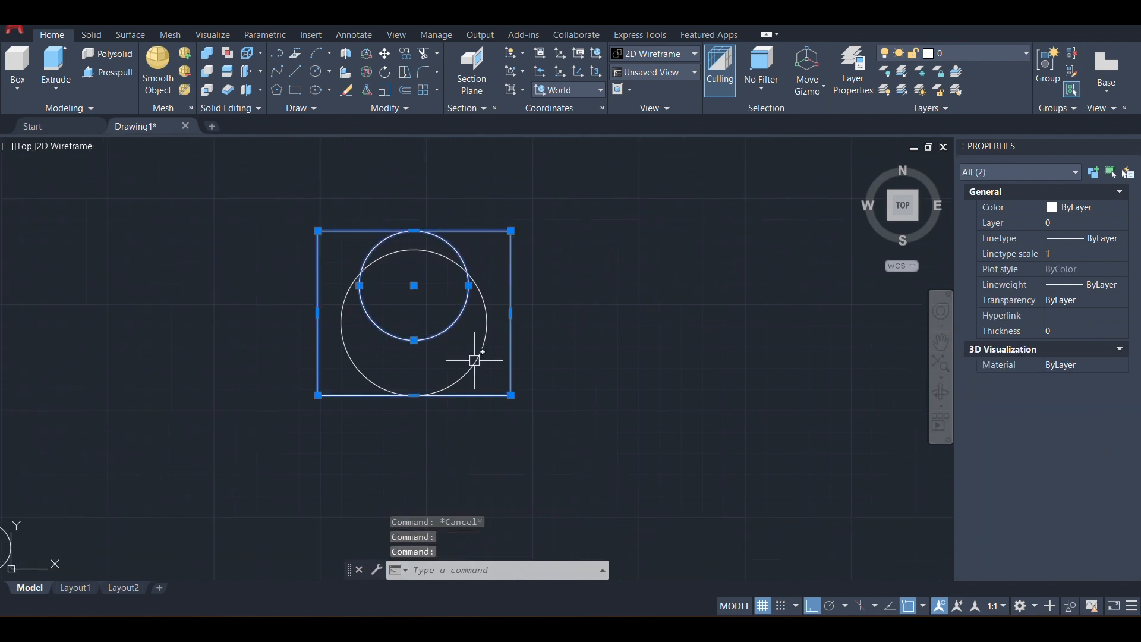
key("Escape")
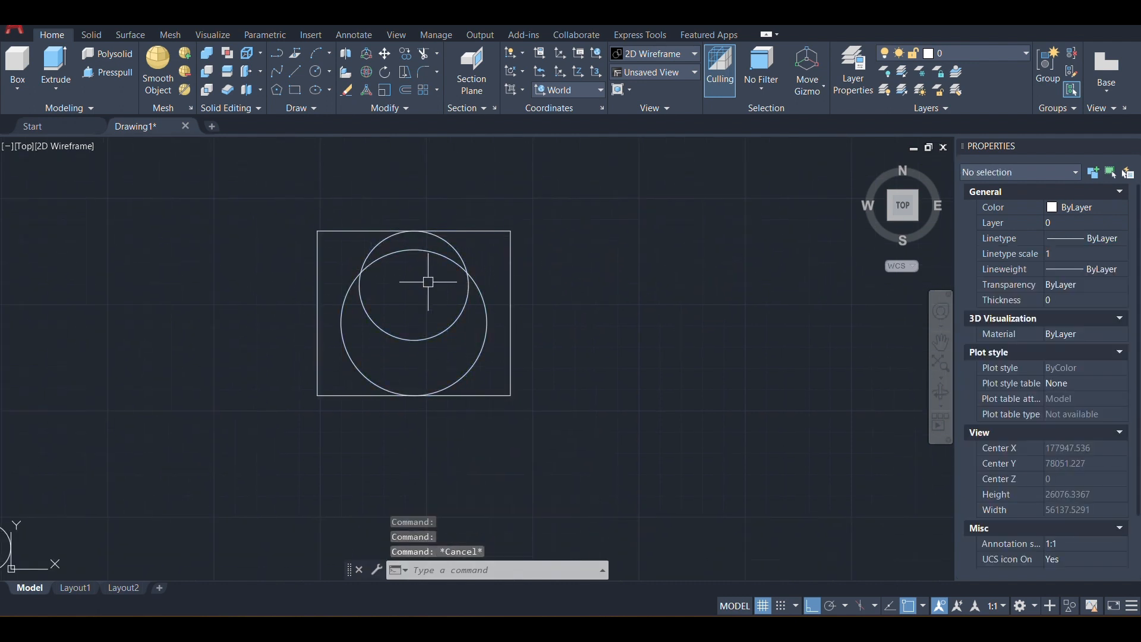
middle_click_drag(428, 280, 480, 306)
key("Escape")
Start a block definition with BLOCK and select the rectangle and both circles inside it as the block objects.
type("B")
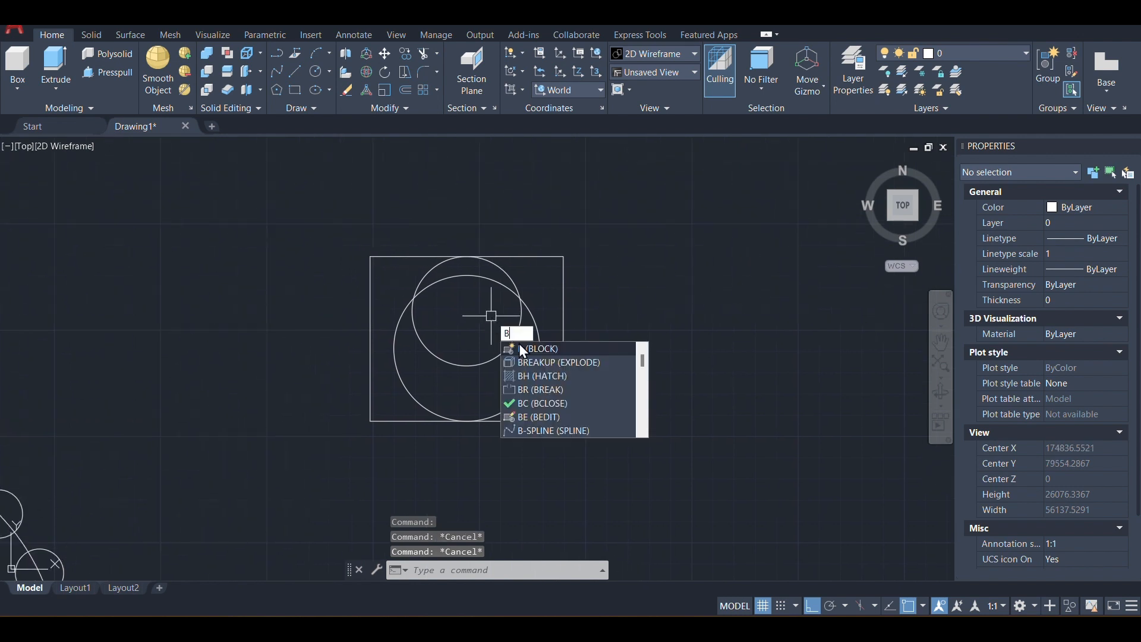
key("Return")
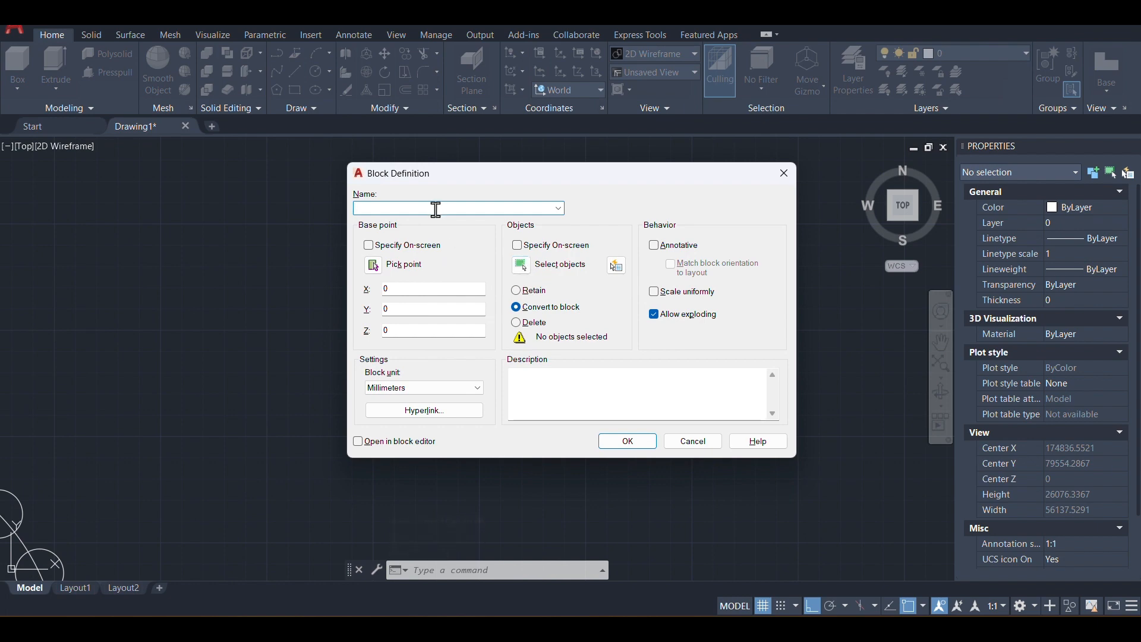
left_click(522, 265)
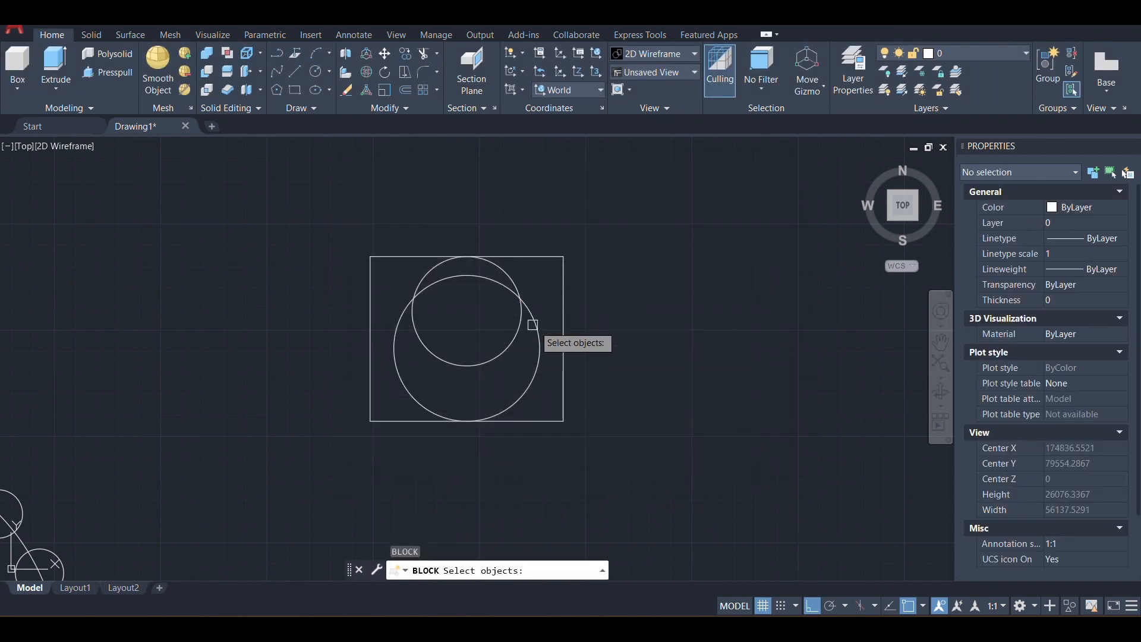
left_click(590, 441)
left_click(313, 245)
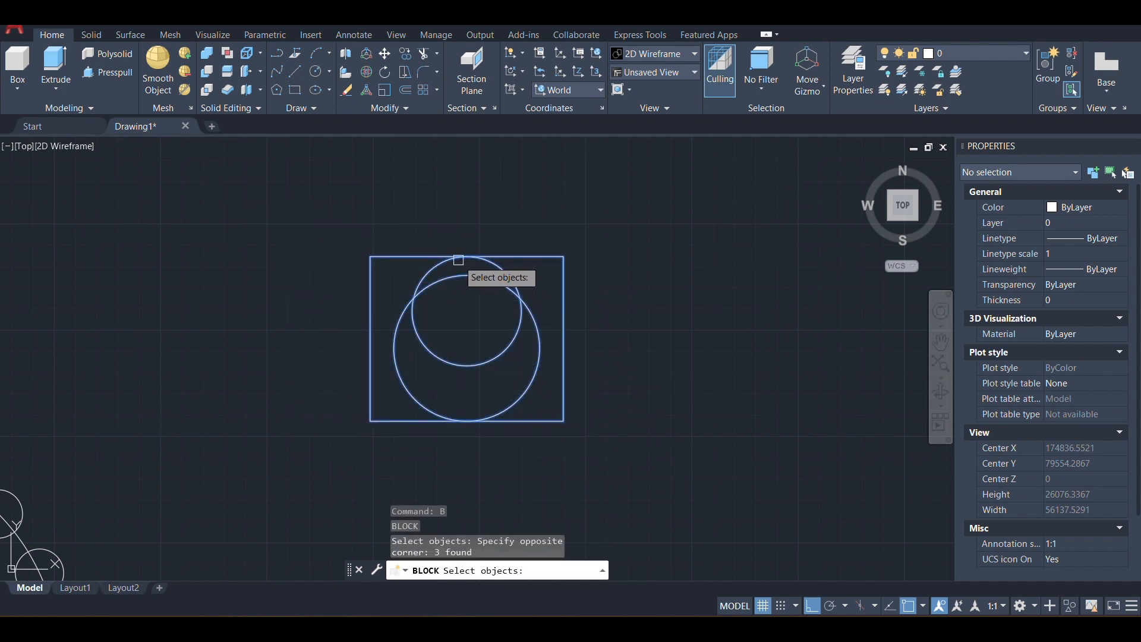
left_click(590, 433)
left_click(327, 221)
key("Return")
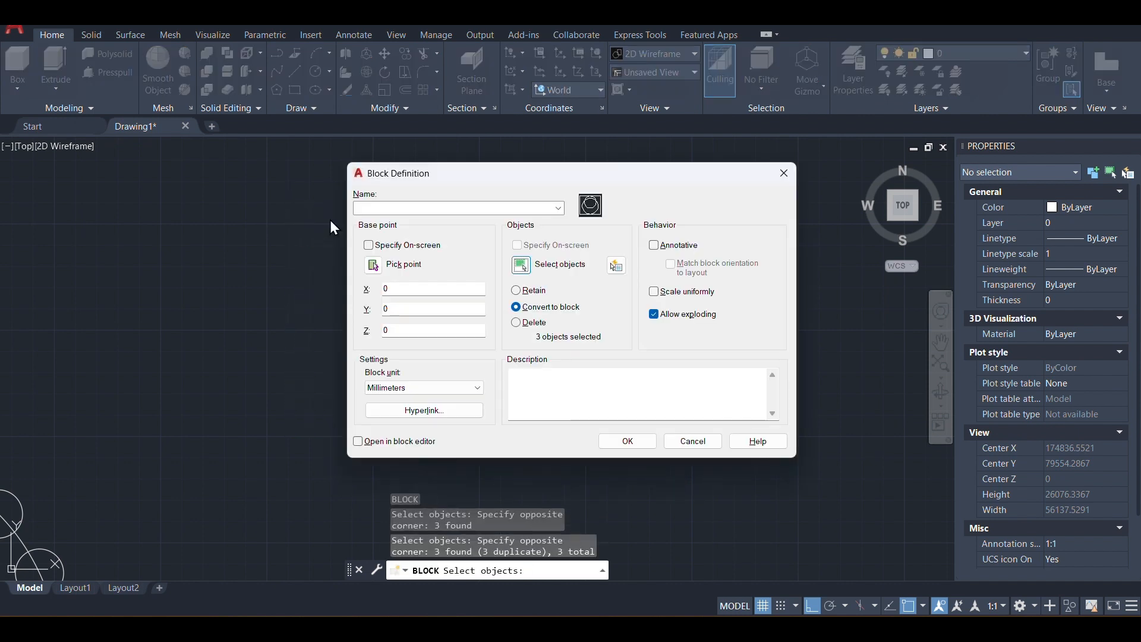
Set the block's base point at the rectangle's centre, name it Rec_Cir and create it with Convert to block.
left_click(374, 264)
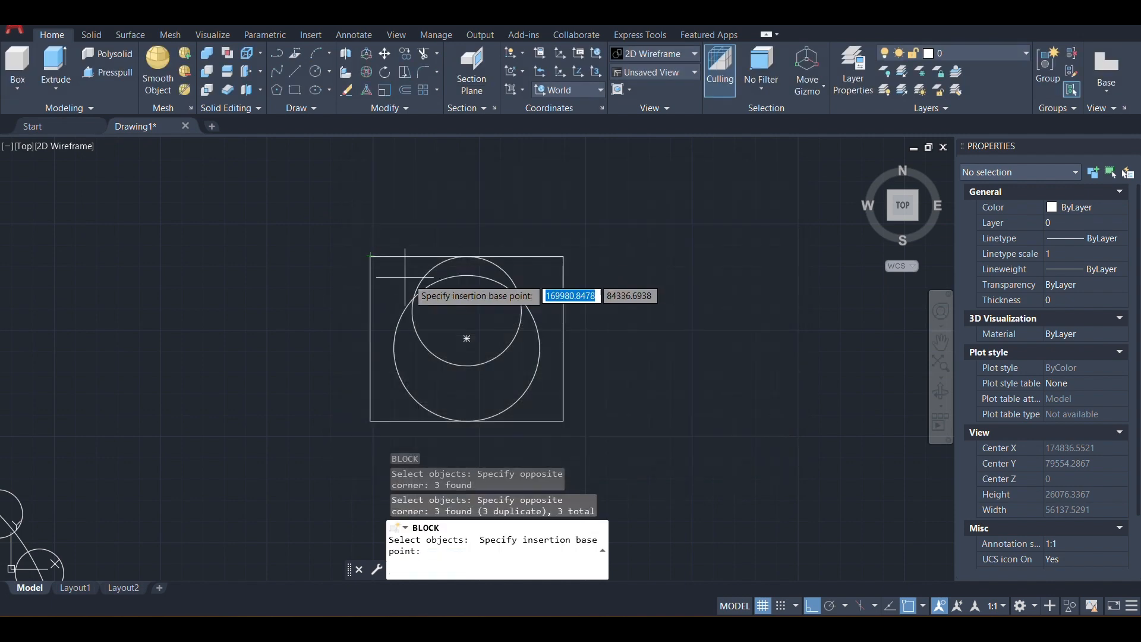
left_click(466, 337)
left_click(392, 212)
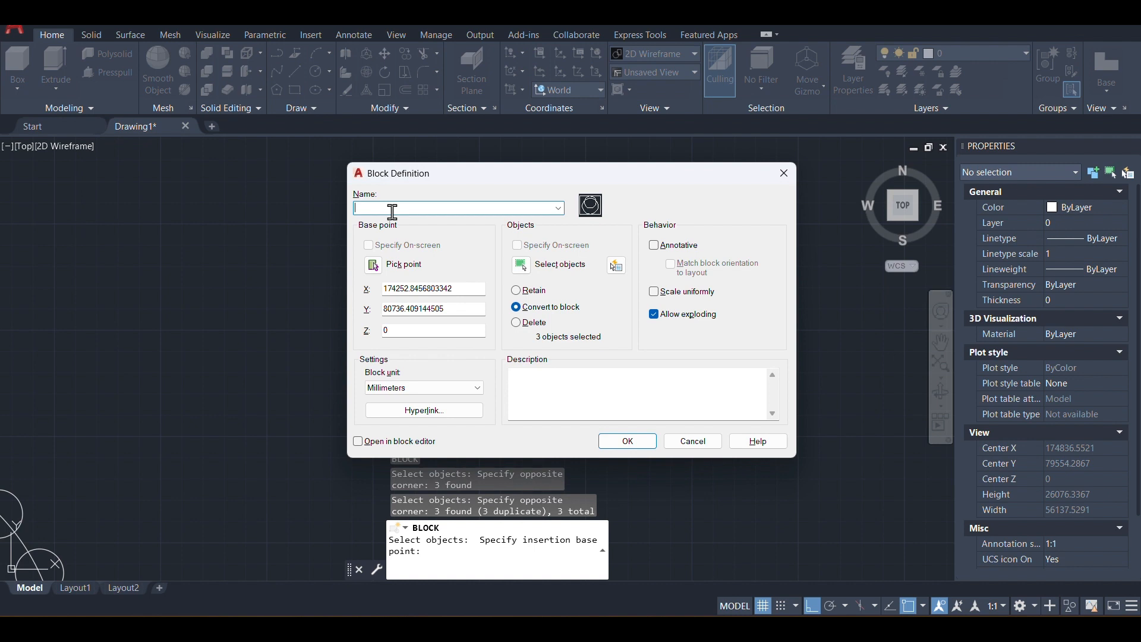
key("Caps_Lock")
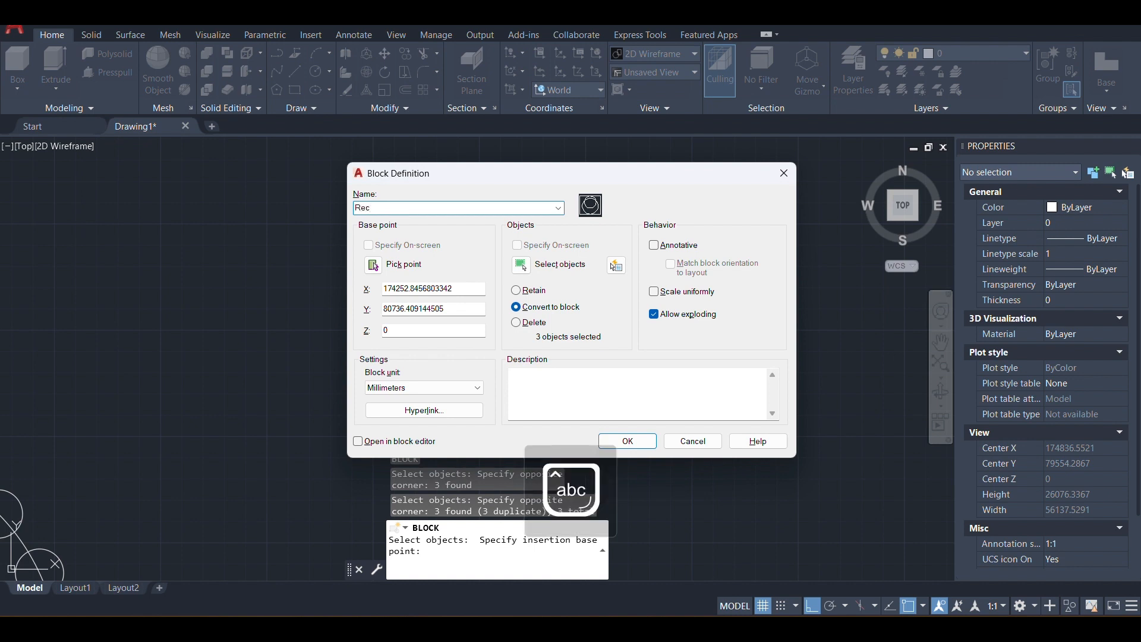
type("Rec_Cir")
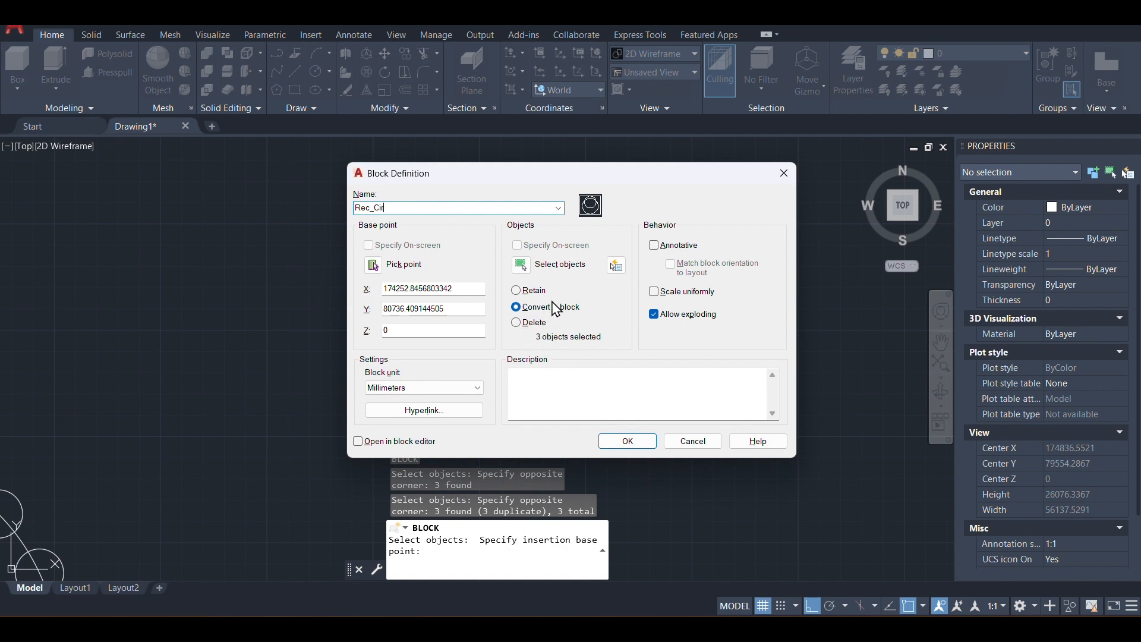
key("ctrl")
key("ctrl")
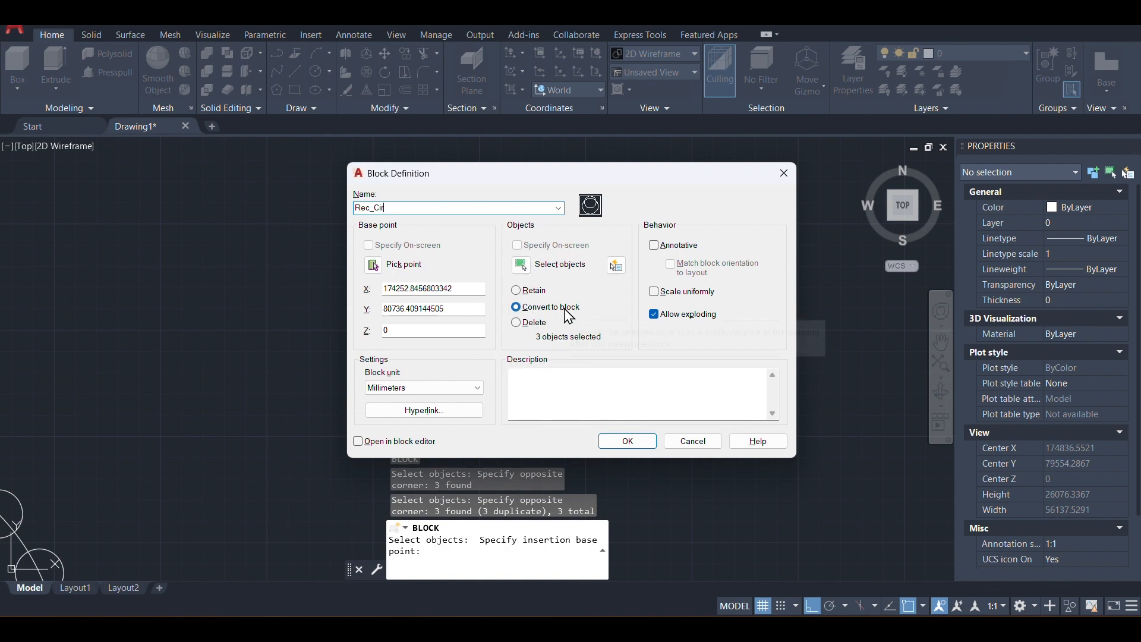
left_click(630, 442)
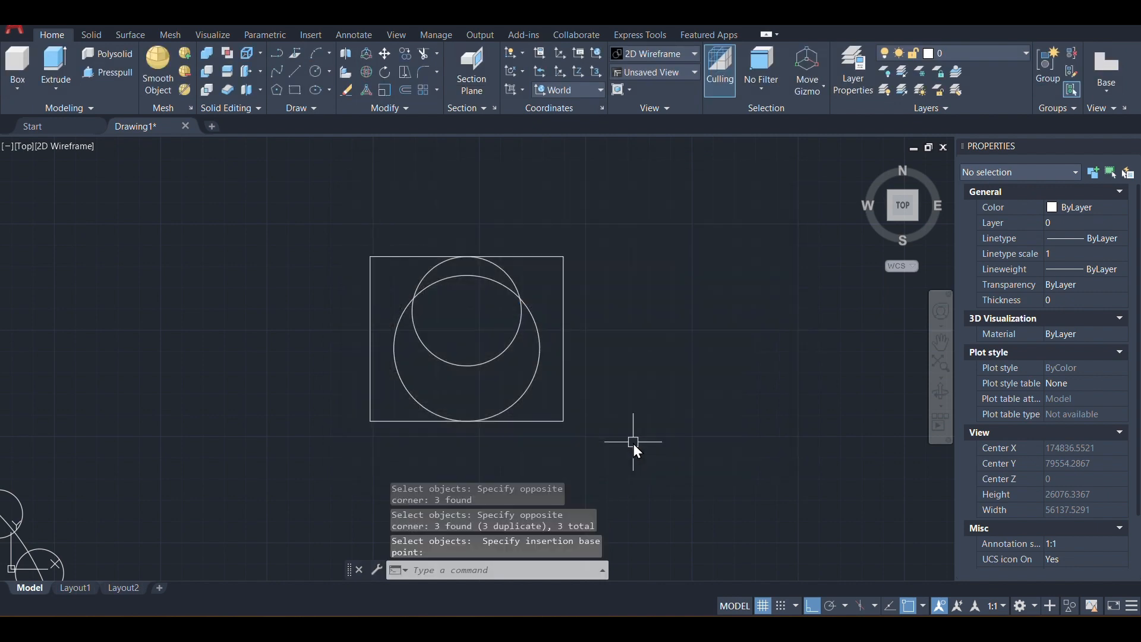
Select the Rec_Cir block to examine it as a single object and review its properties.
left_click(566, 334)
scroll(466, 320, "up", 2)
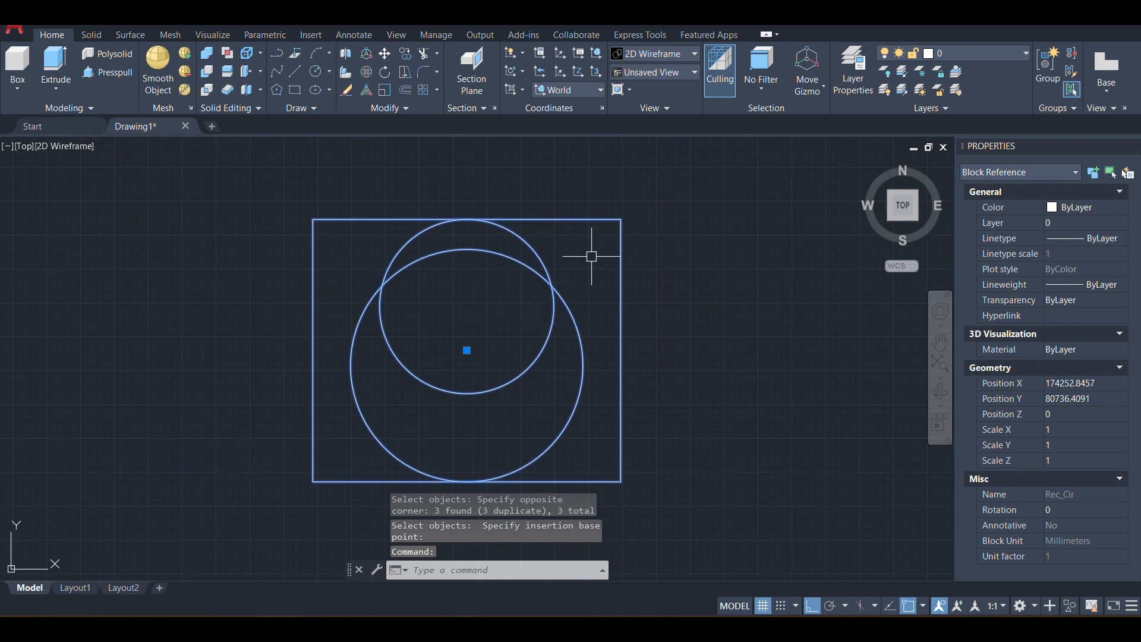
middle_click_drag(552, 273, 407, 276)
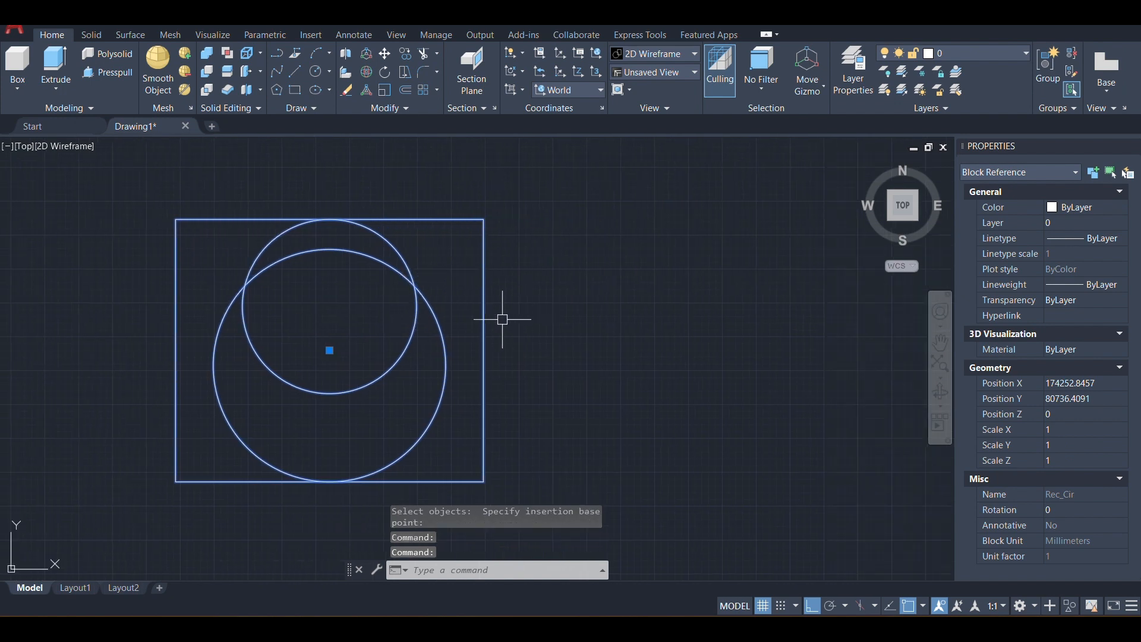